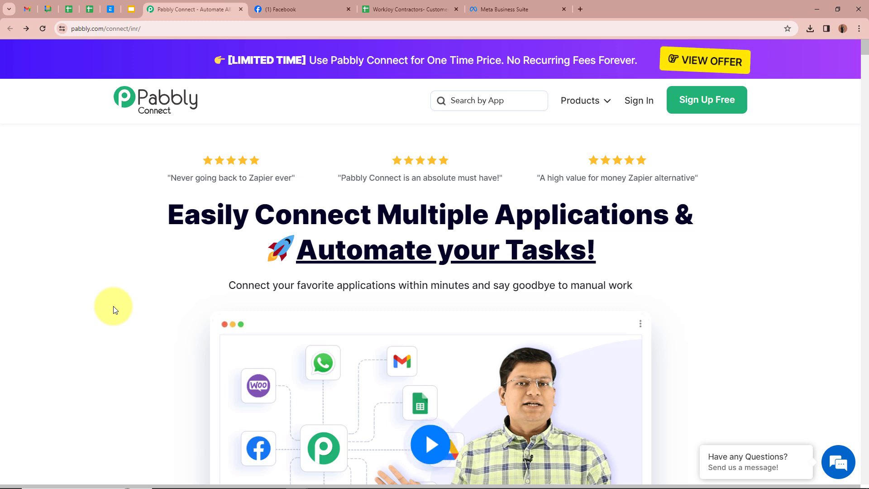
Review the Facebook business page and the customers data spreadsheet in their browser tabs before returning to Pabbly Connect
click(268, 8)
scroll(418, 220, up, 1)
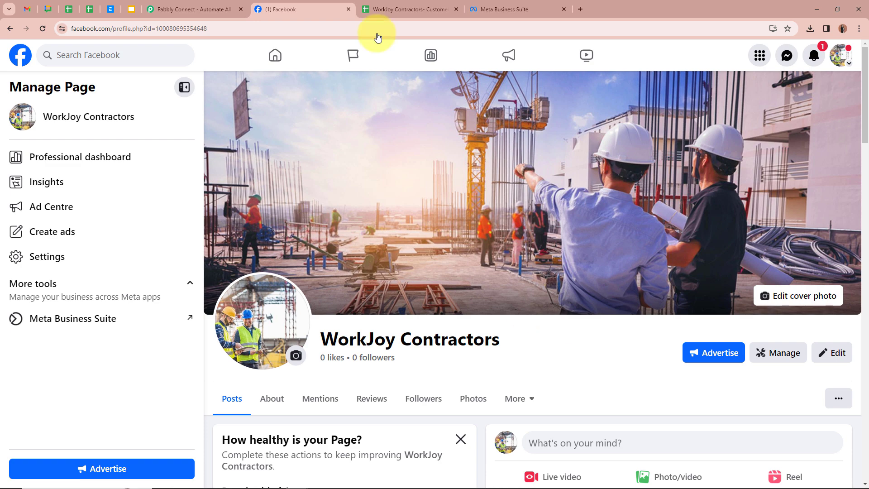
click(378, 9)
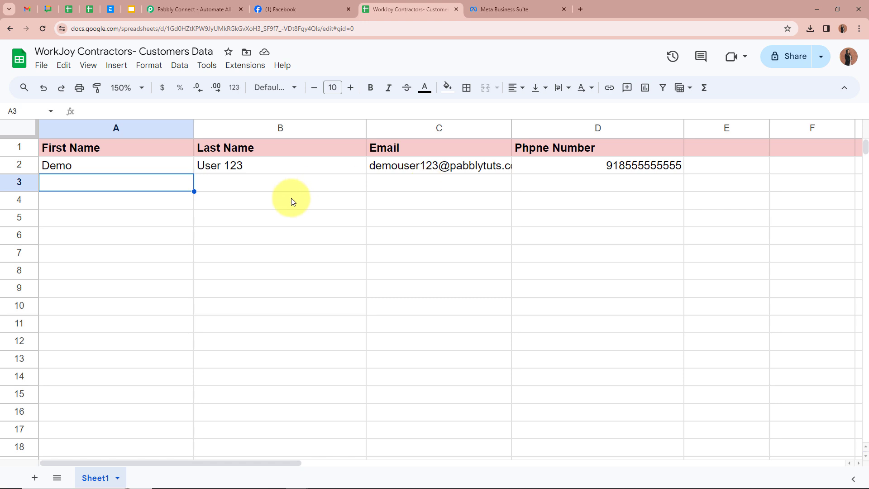
click(218, 8)
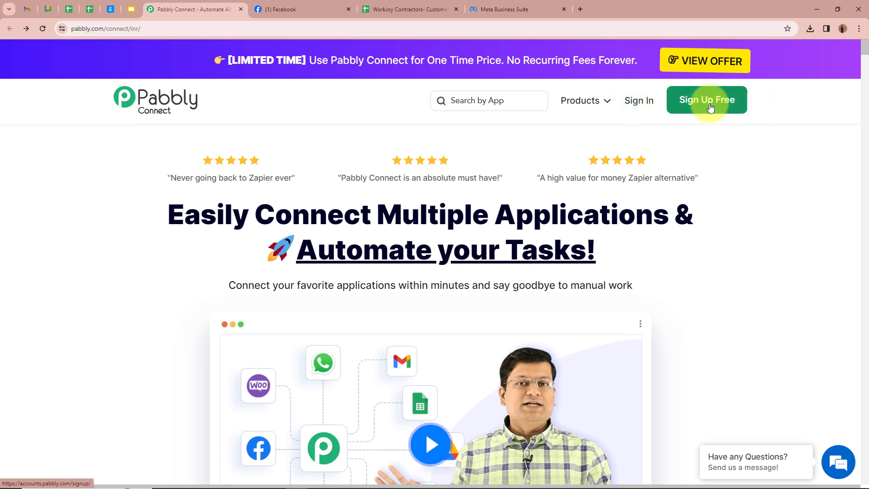
Open Pabbly Connect from the Pabbly account and start creating a new workflow
click(628, 105)
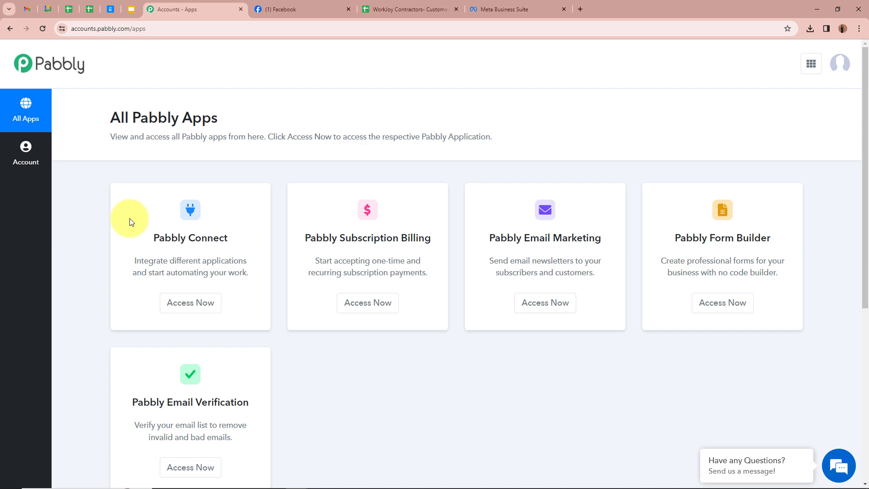
click(183, 309)
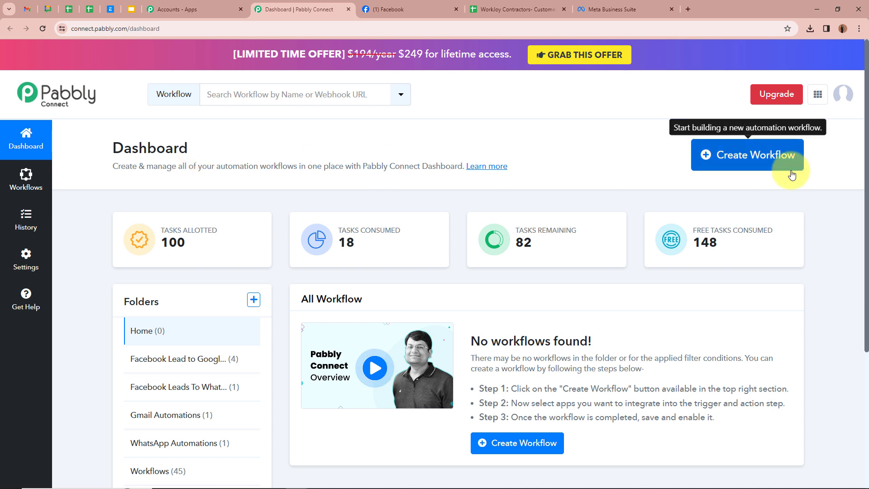
click(732, 158)
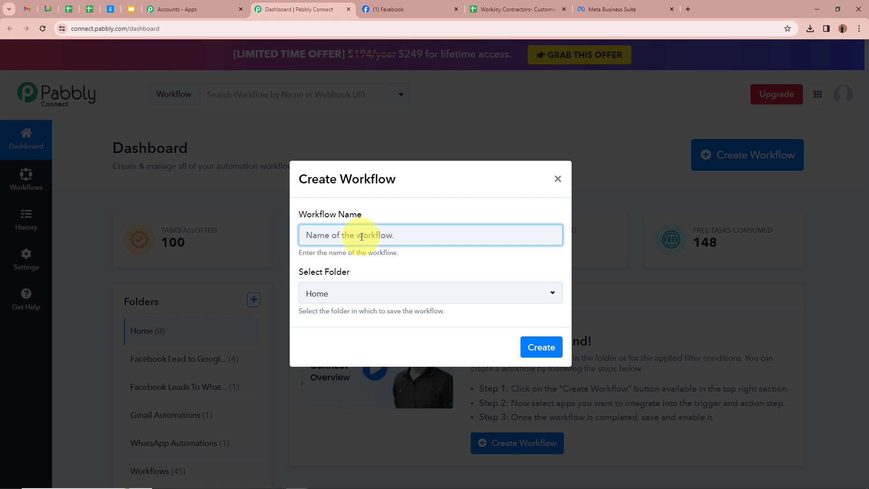
Create the workflow 'WorkJoy Contractors- Facebook Leads to Google Sheets' in the Facebook Lead to Google Sheets Automations folder
text(WorkJoy Contractors- Facebook Leads to Google Sheets)
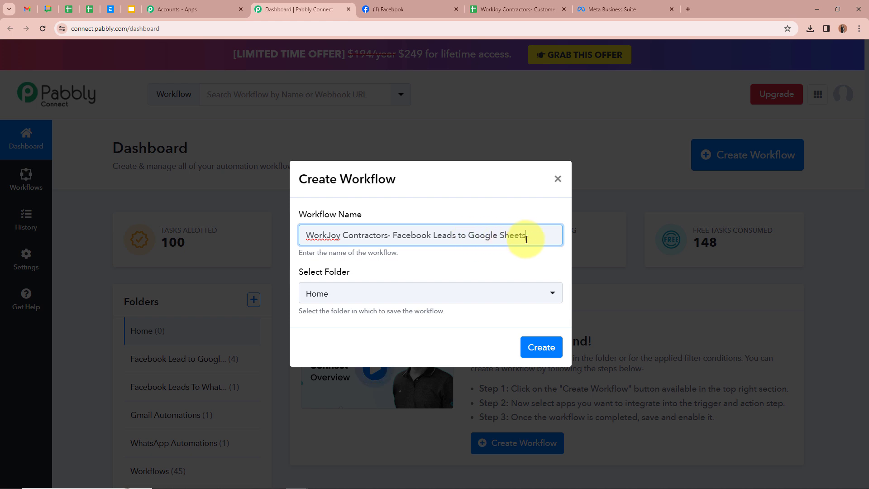
click(325, 217)
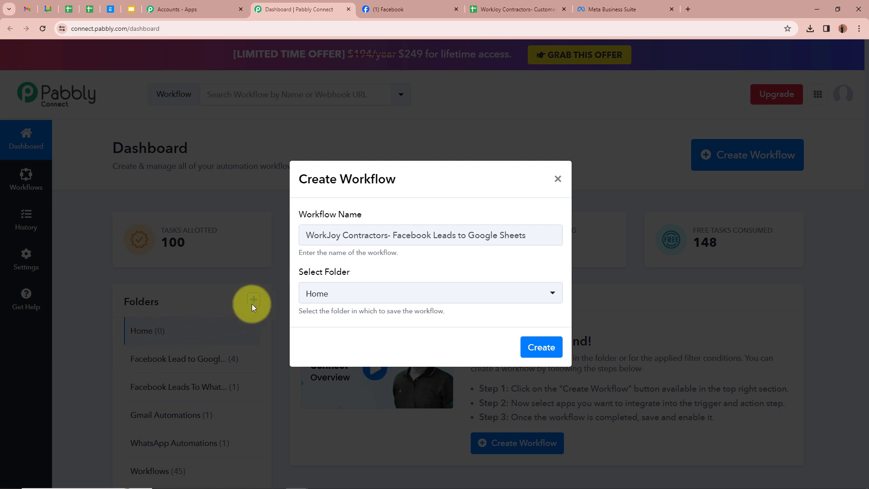
click(373, 297)
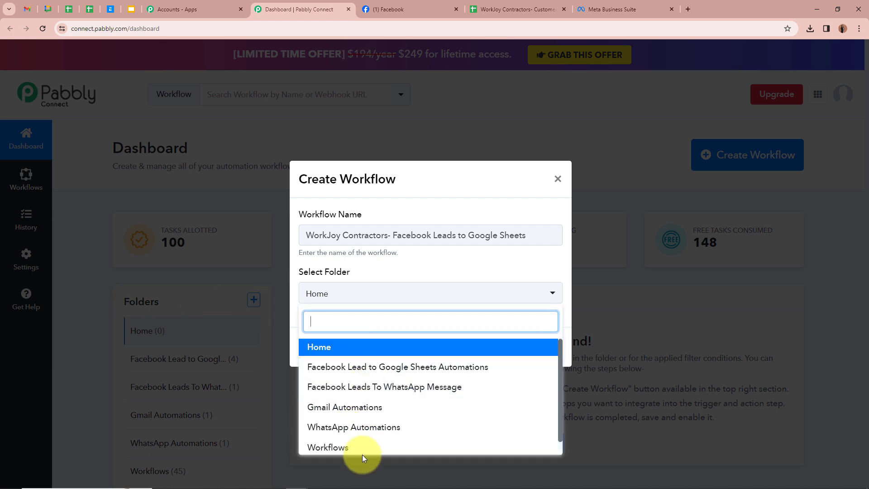
click(373, 368)
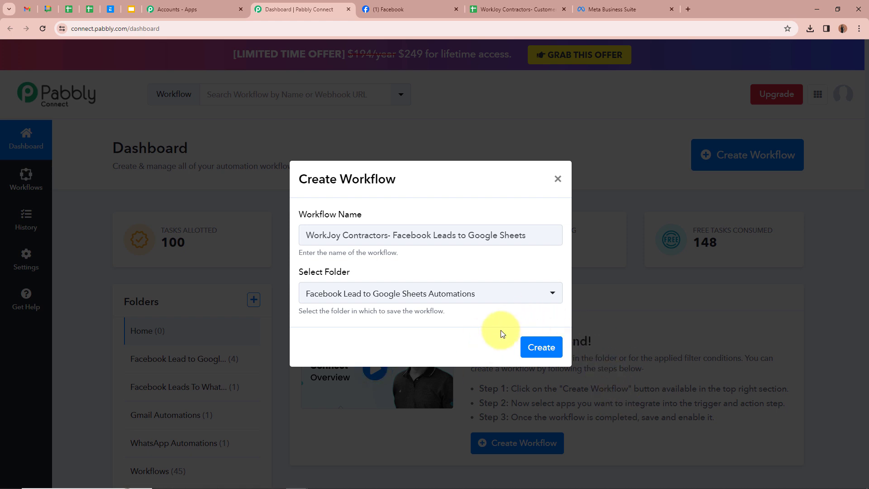
click(542, 347)
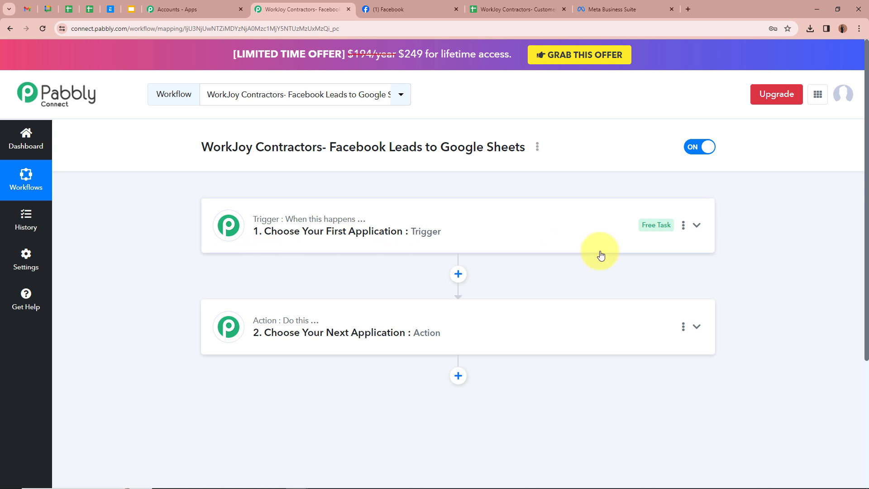
Set the trigger app to Facebook Lead Ads with the New Lead (Instant) trigger event
click(696, 225)
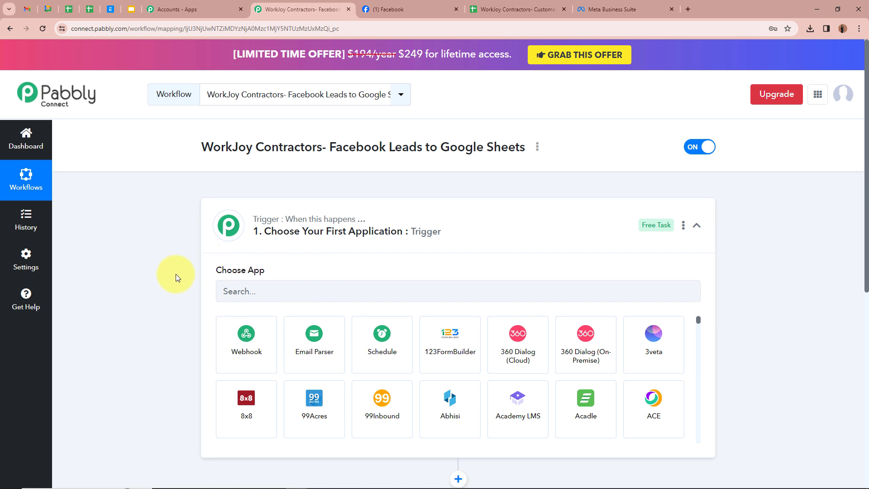
click(252, 287)
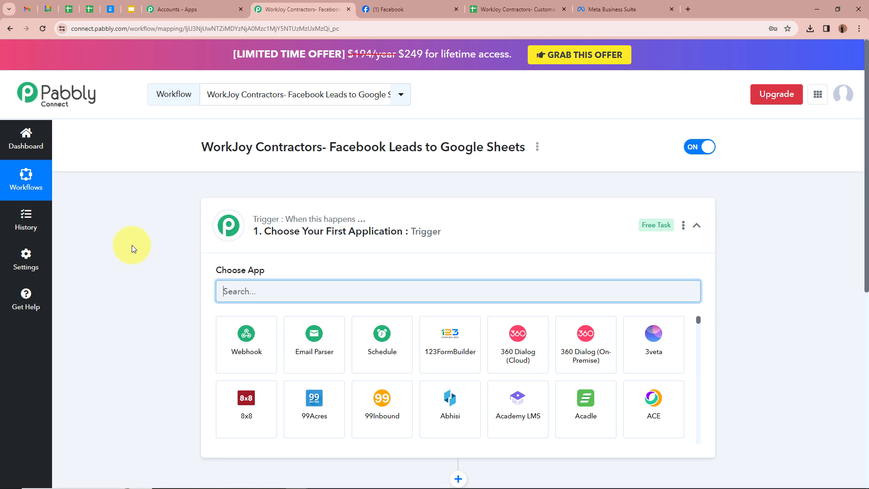
text(Face)
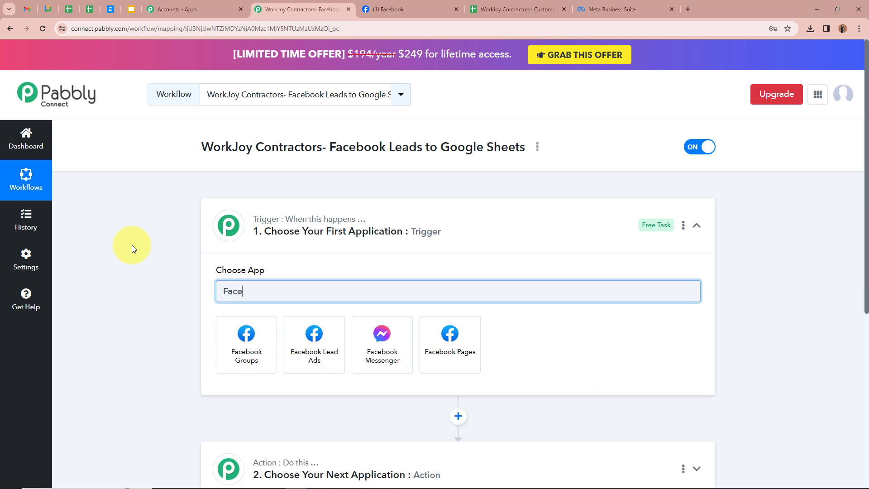
click(297, 361)
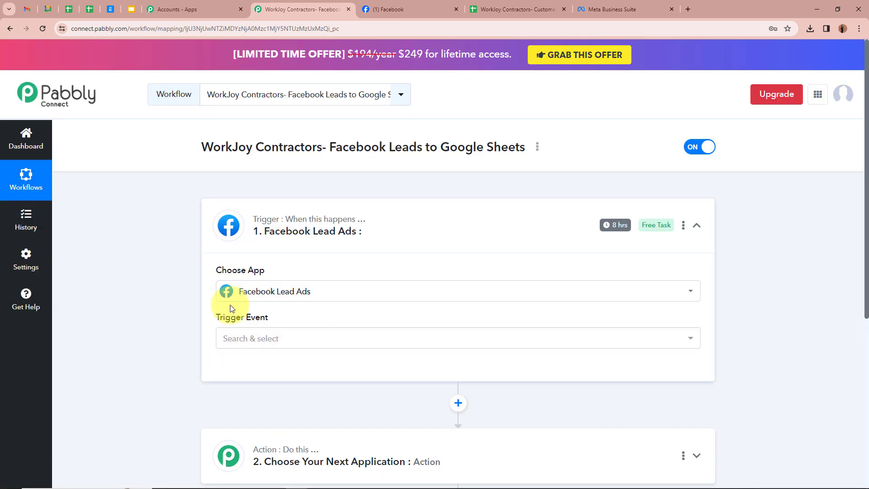
click(324, 343)
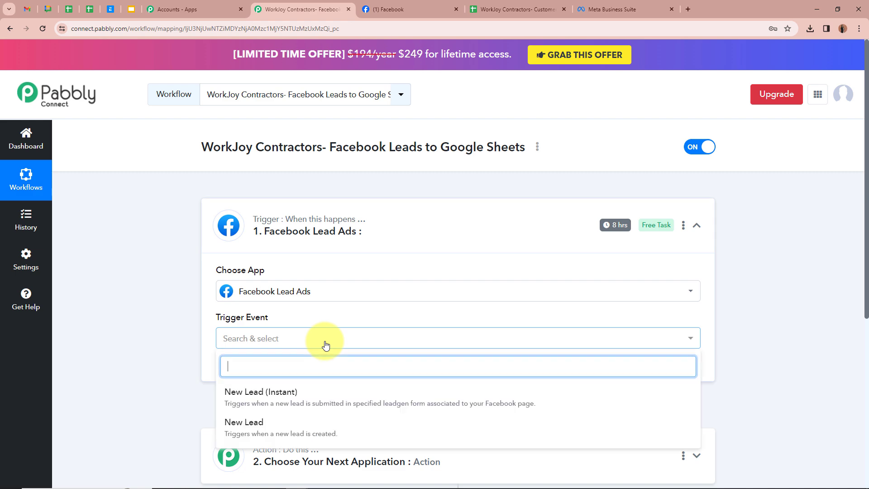
click(306, 401)
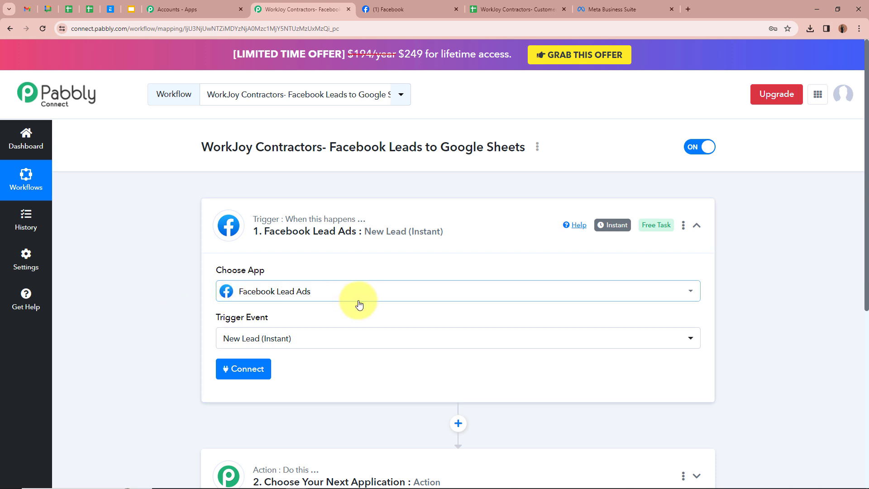
Add a new Facebook Lead Ads connection and authorize it for the trigger
mouse_move(622, 228)
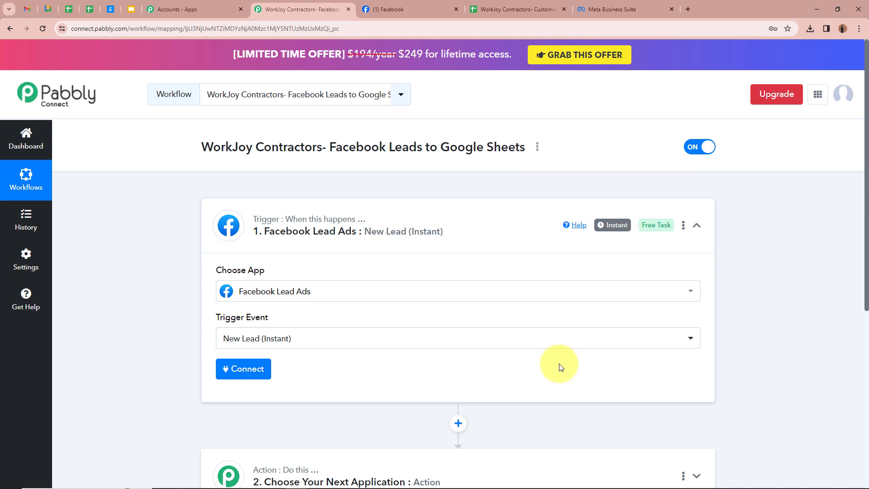
scroll(560, 367, down, 1)
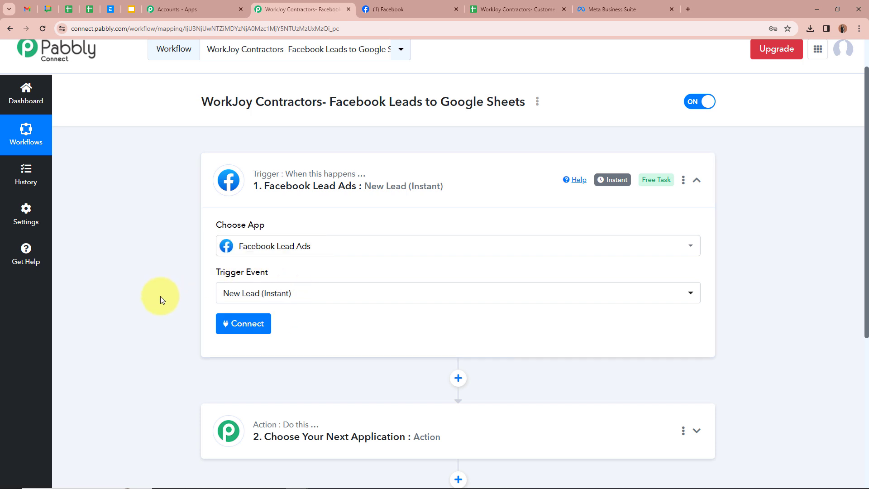
click(266, 324)
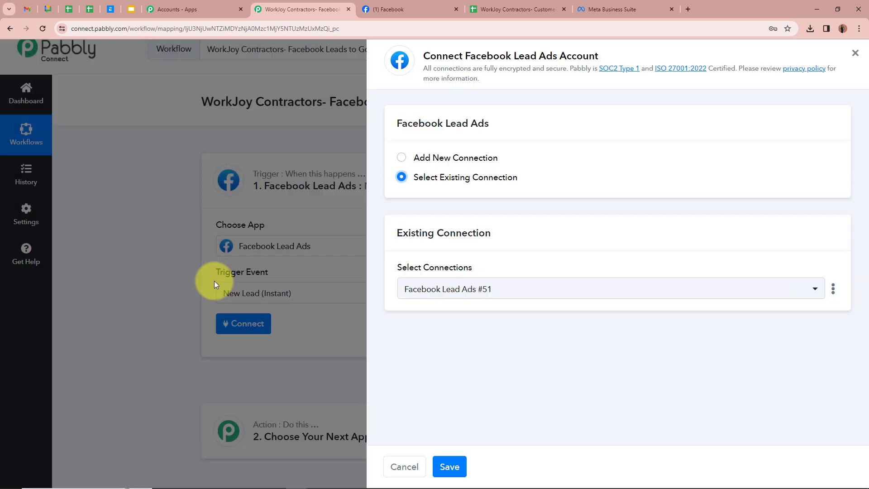
click(402, 159)
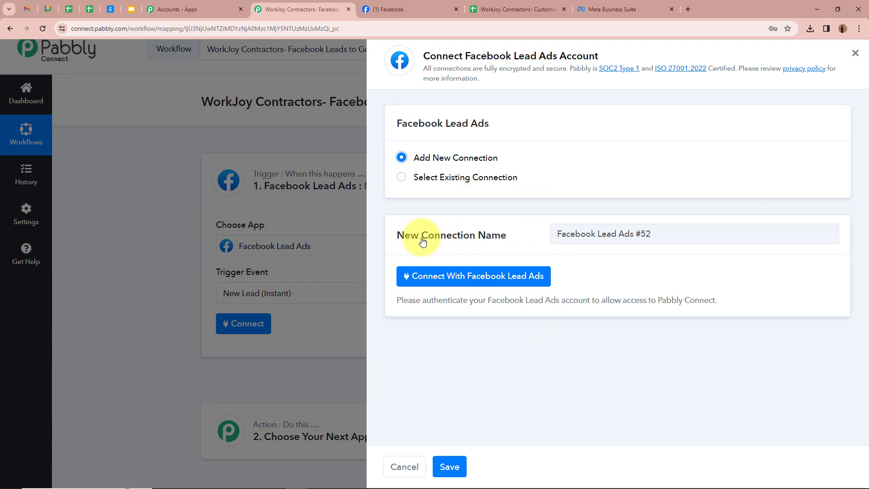
click(458, 275)
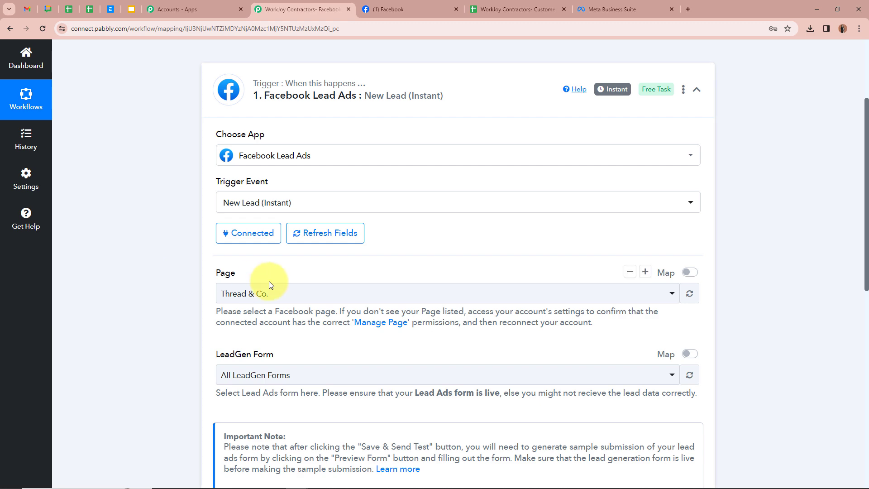
Select WorkJoy Contractors as the trigger's Facebook page, checking its name on Facebook first
click(406, 17)
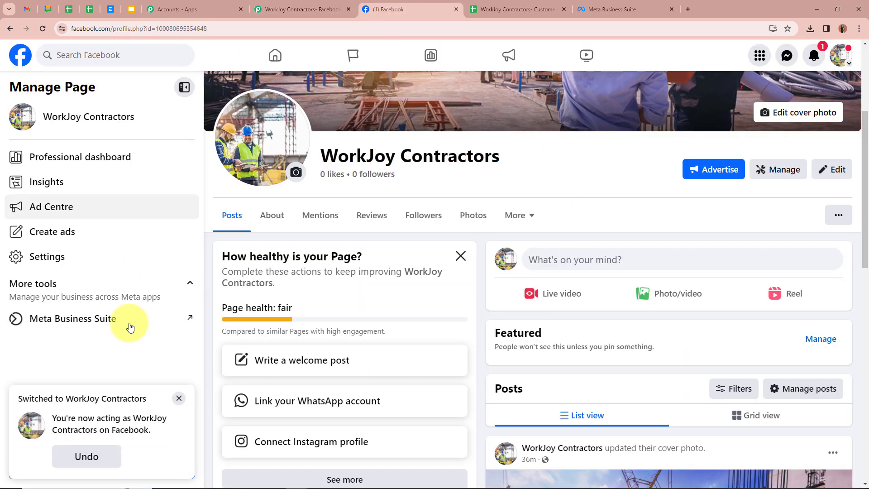
scroll(349, 314, up, 4)
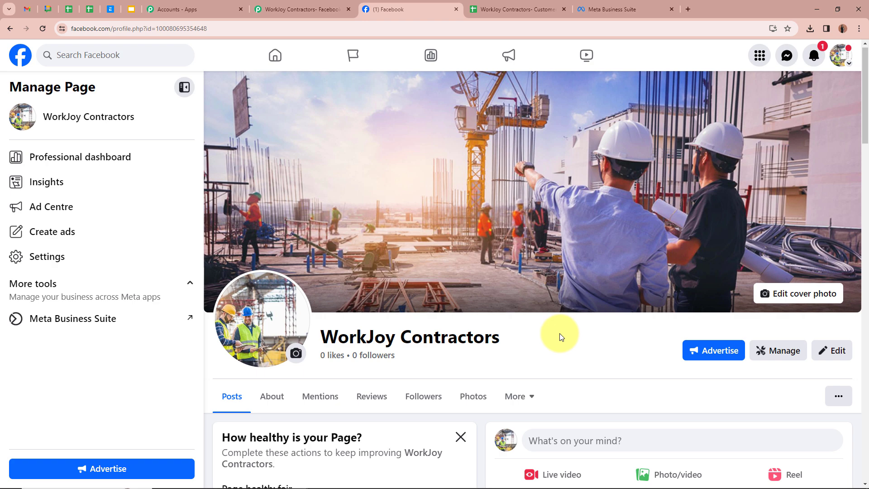
click(298, 8)
click(300, 293)
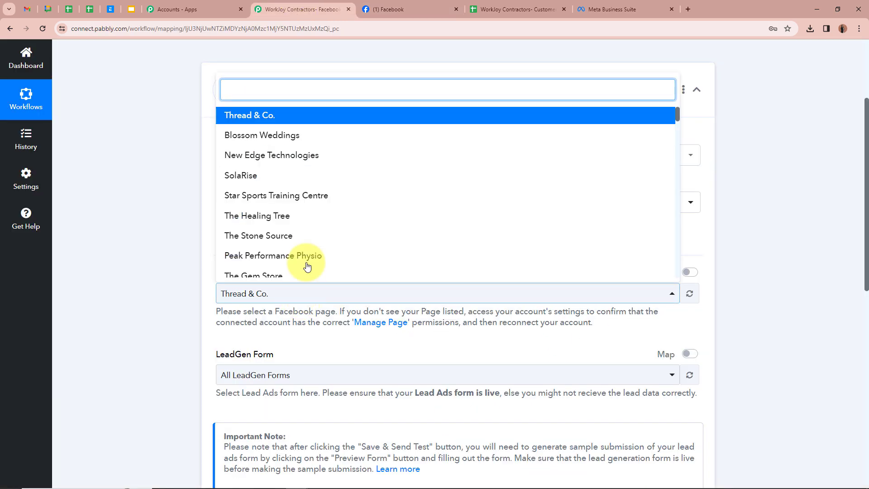
text(wo)
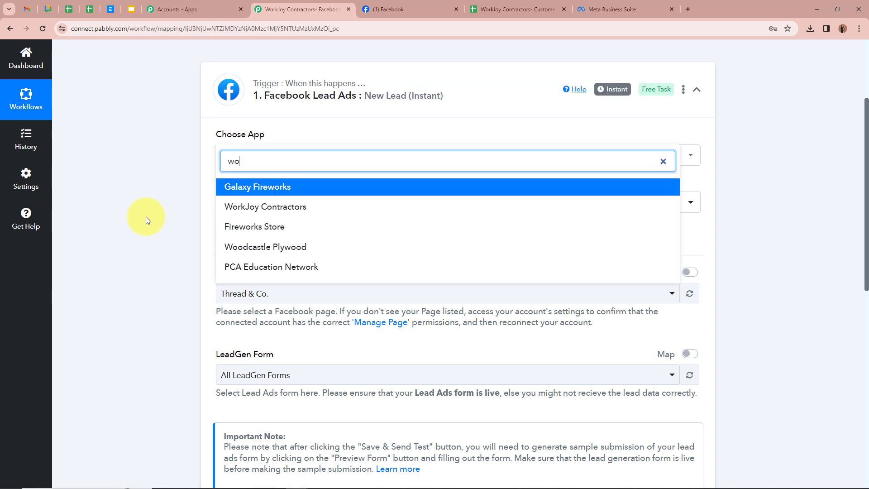
text(rk)
click(287, 228)
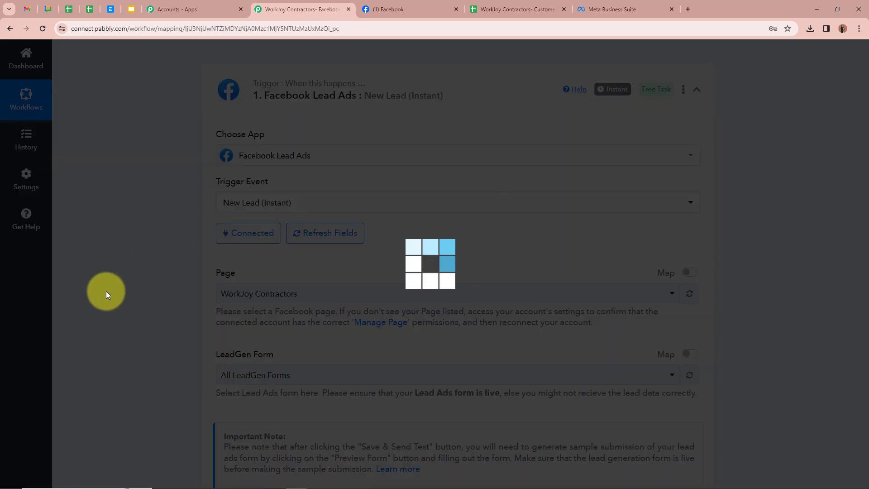
Choose Facebook Leads Form as the LeadGen form, after checking the form list in Meta Business Suite
scroll(175, 345, down, 3)
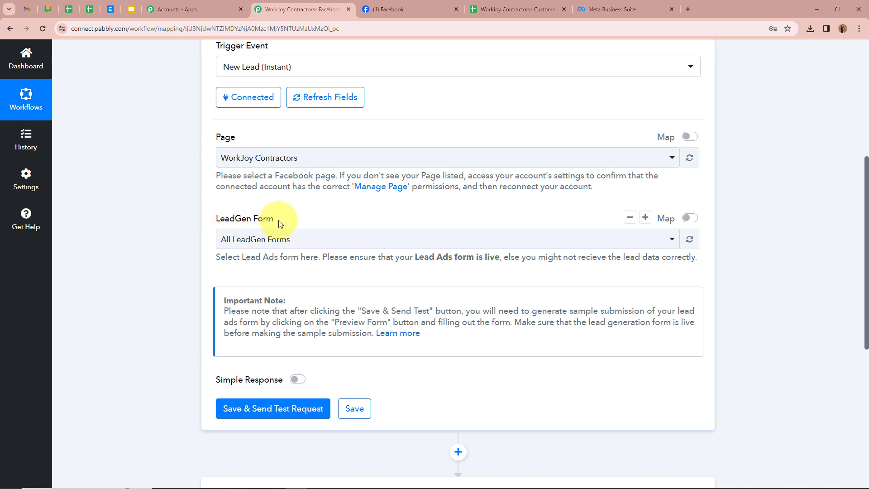
click(602, 8)
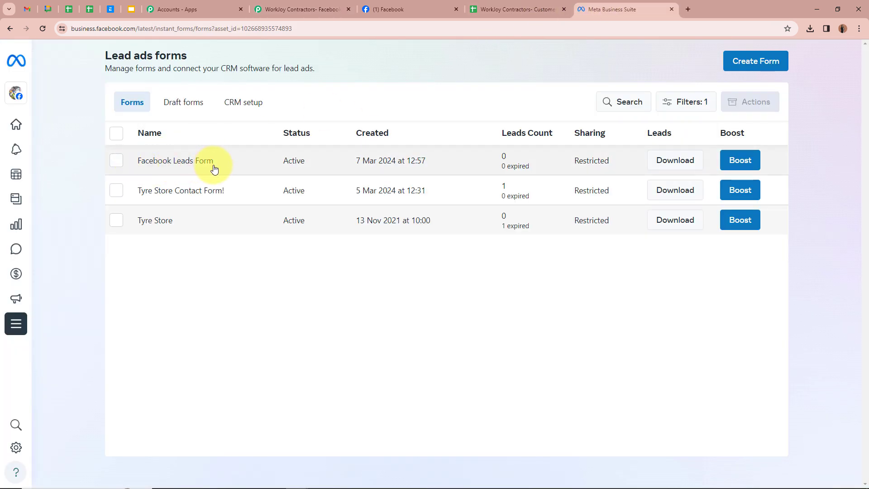
click(301, 9)
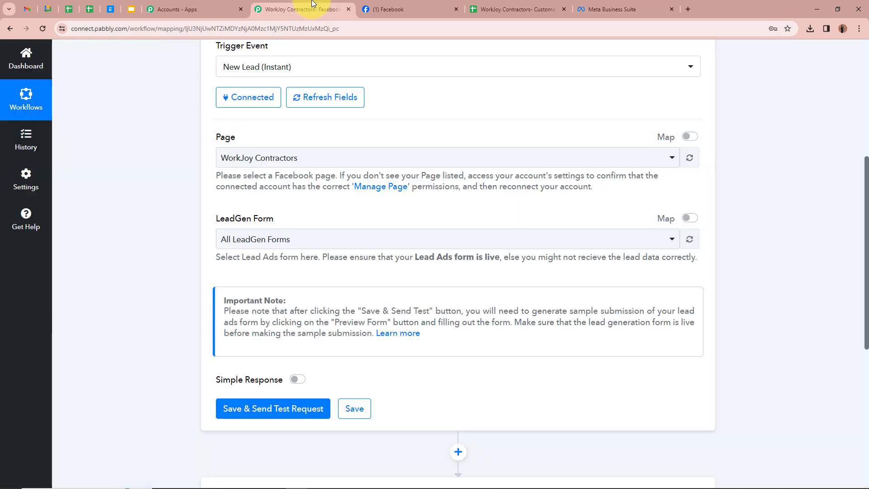
click(276, 239)
click(254, 313)
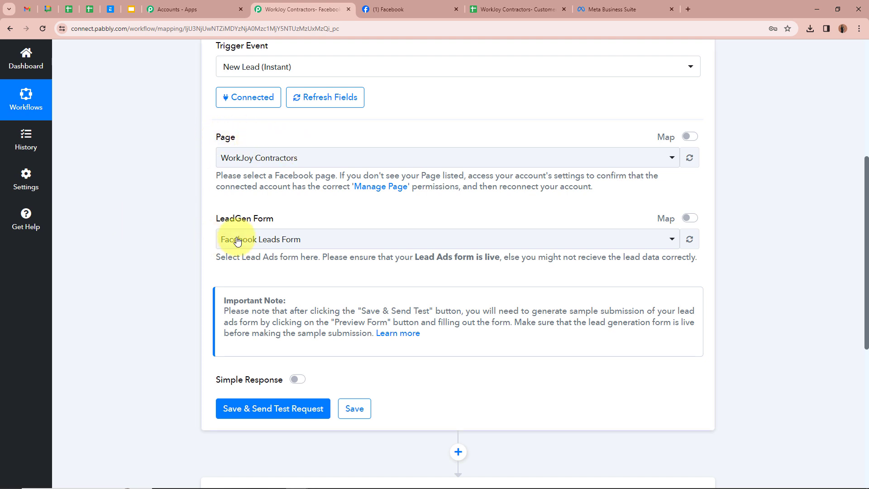
Save the trigger and send a test request so it starts waiting for a webhook response
scroll(295, 239, down, 3)
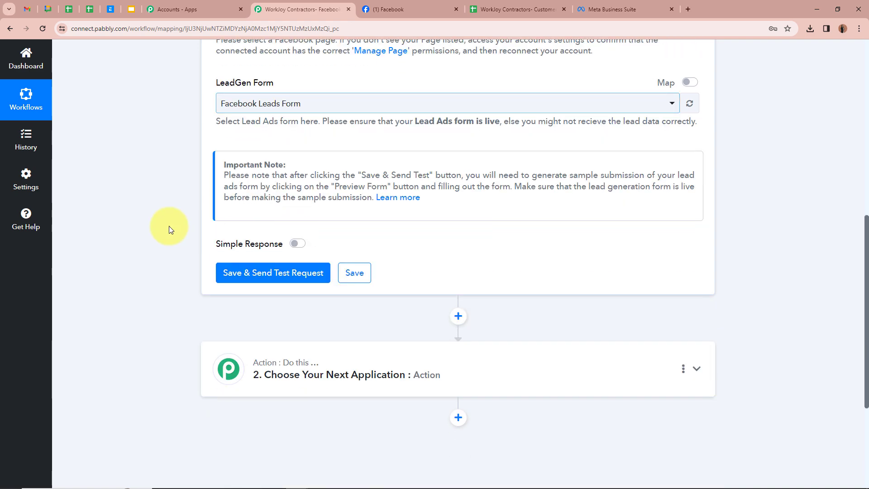
click(261, 274)
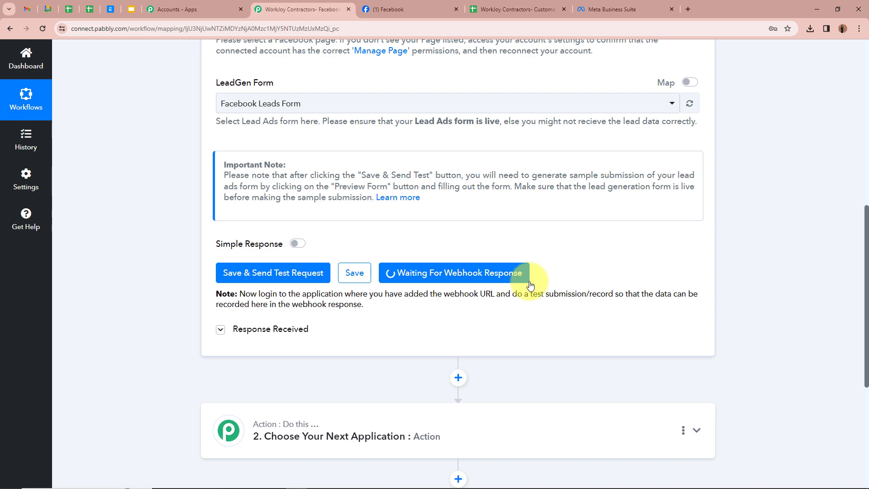
scroll(528, 284, up, 10)
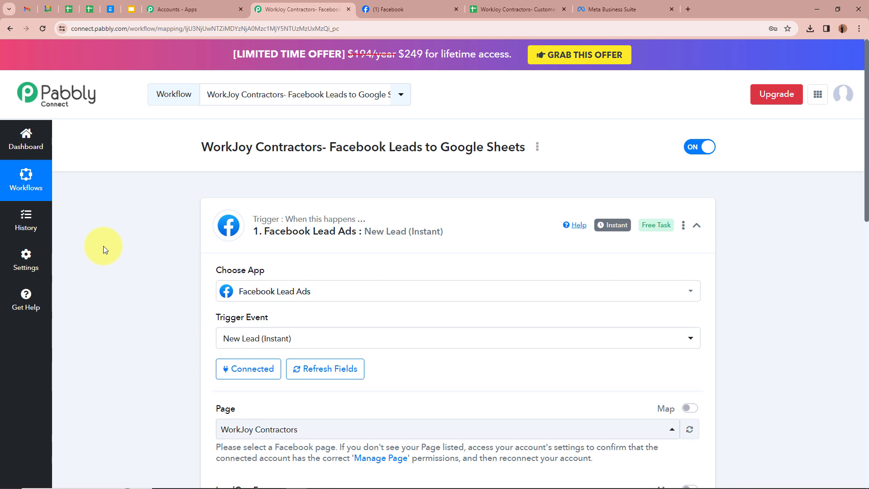
Open the Lead Ads Testing Tool from Meta for Developers' tools in a new browser tab
click(687, 9)
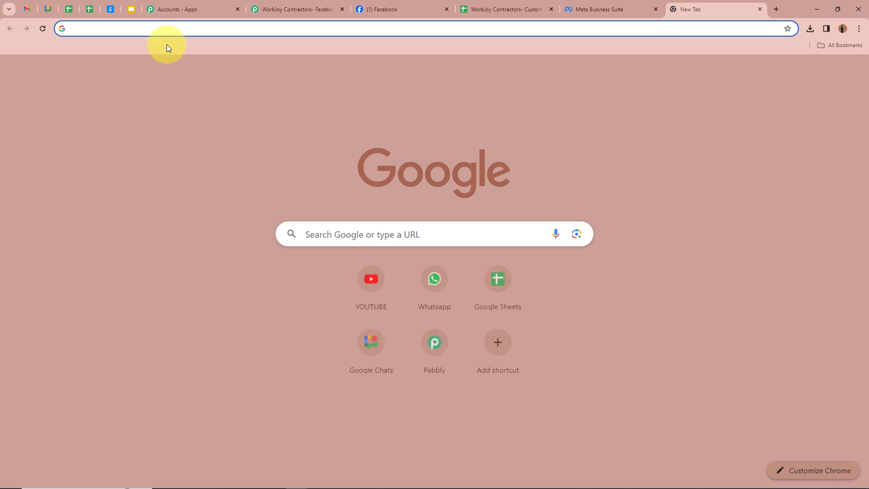
text(met)
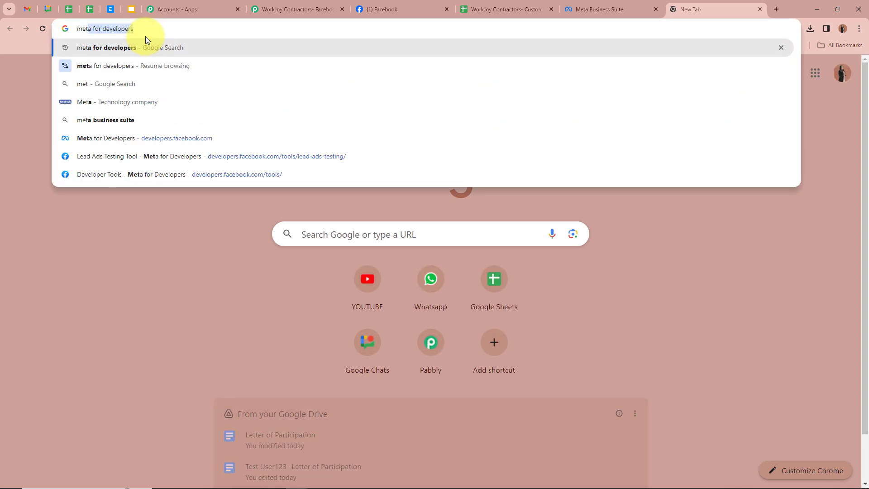
key(Return)
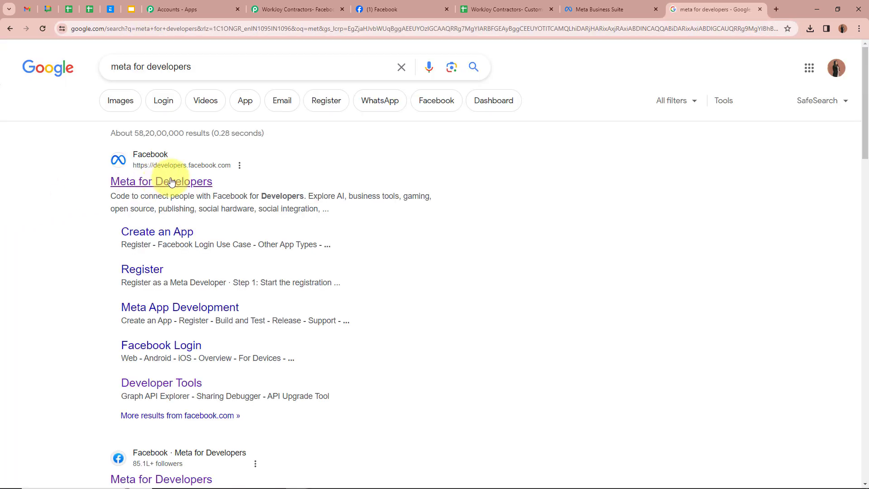
click(145, 181)
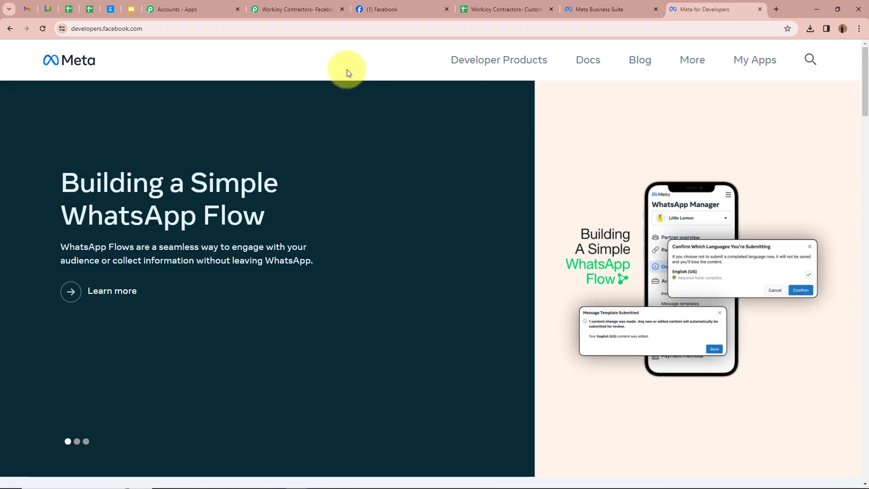
click(692, 59)
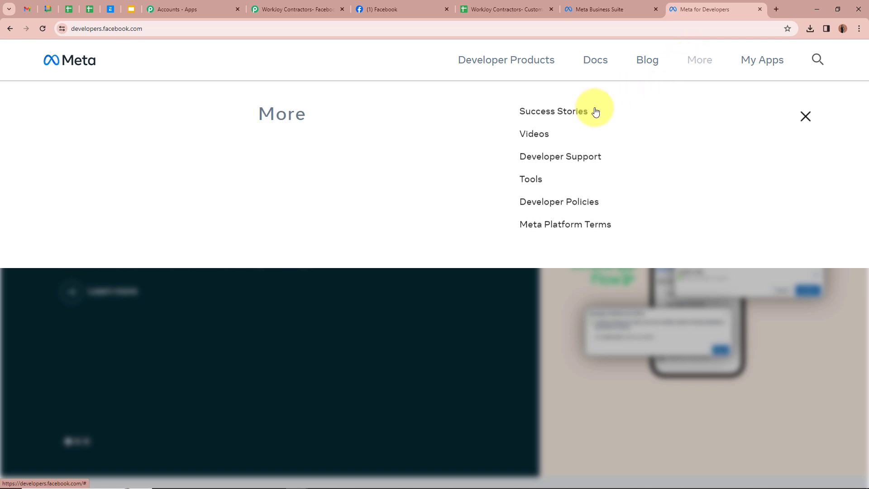
click(532, 181)
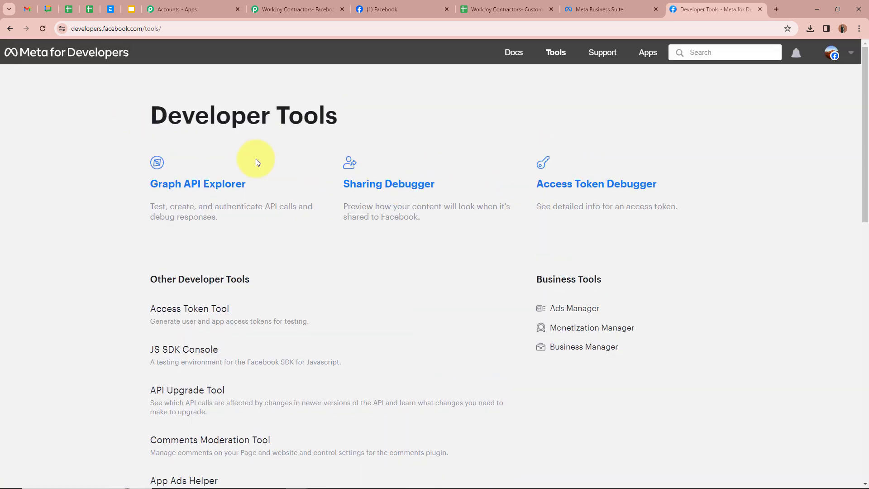
scroll(123, 154, down, 5)
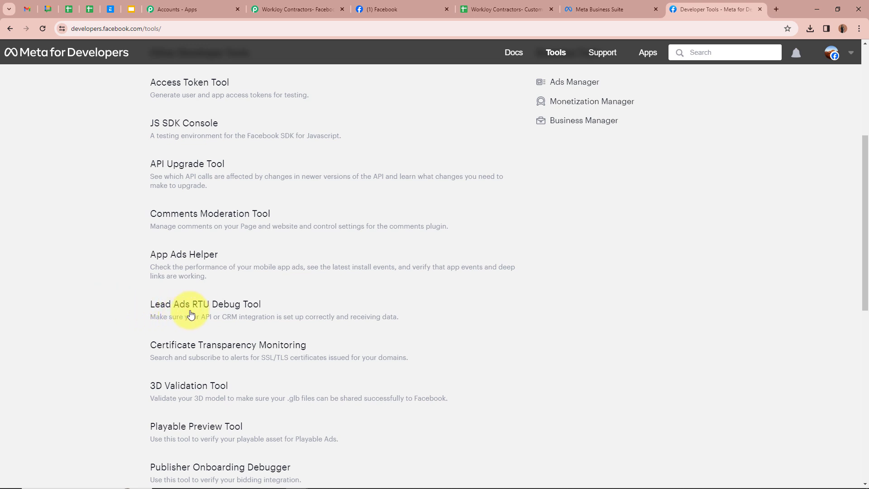
click(238, 311)
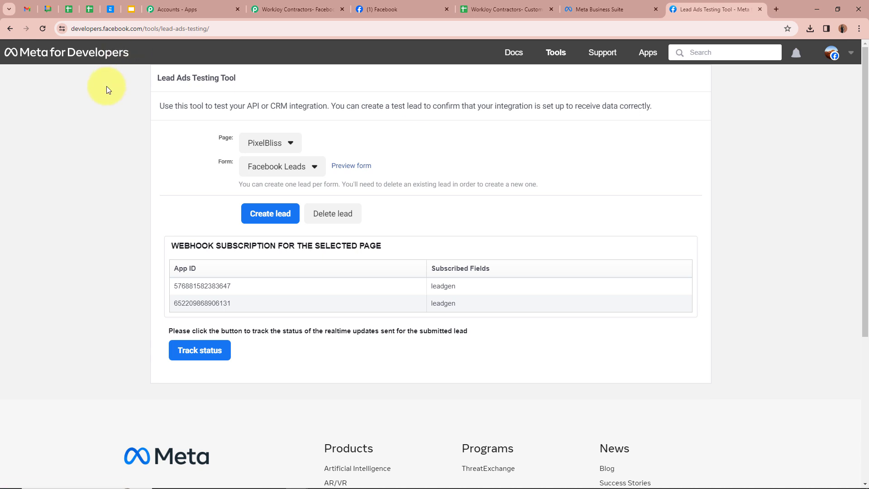
Pick the WorkJoy Contractors page and Facebook Leads Form in the testing tool, then open the form preview
click(272, 148)
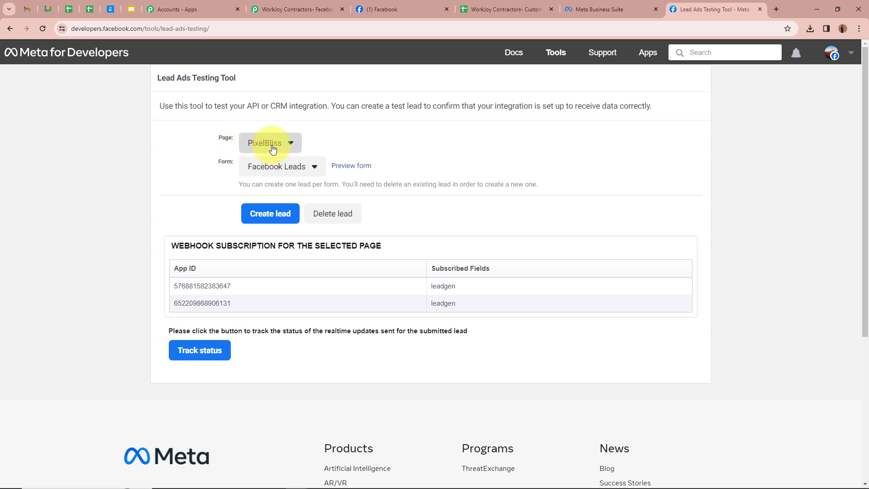
scroll(312, 235, down, 15)
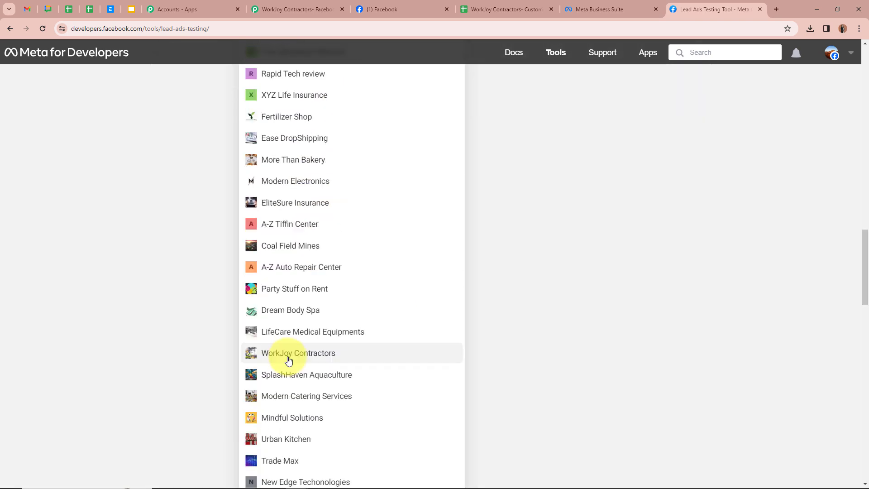
click(288, 361)
scroll(144, 278, up, 3)
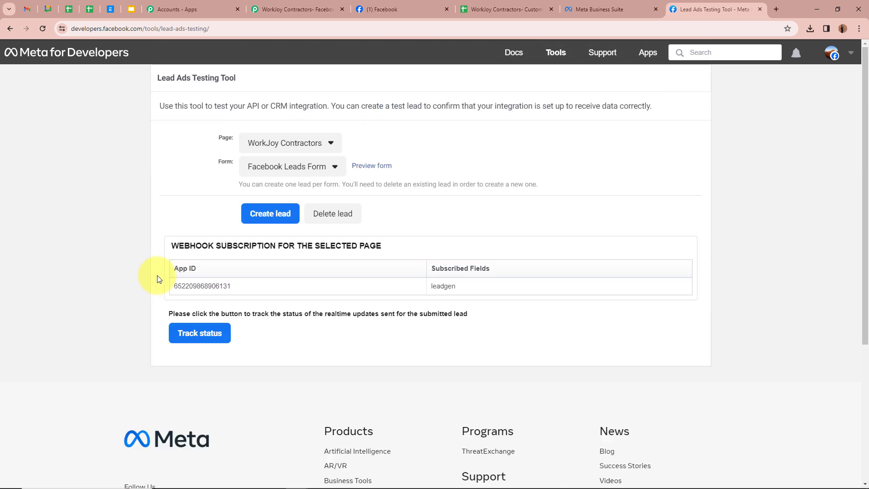
click(287, 167)
click(277, 186)
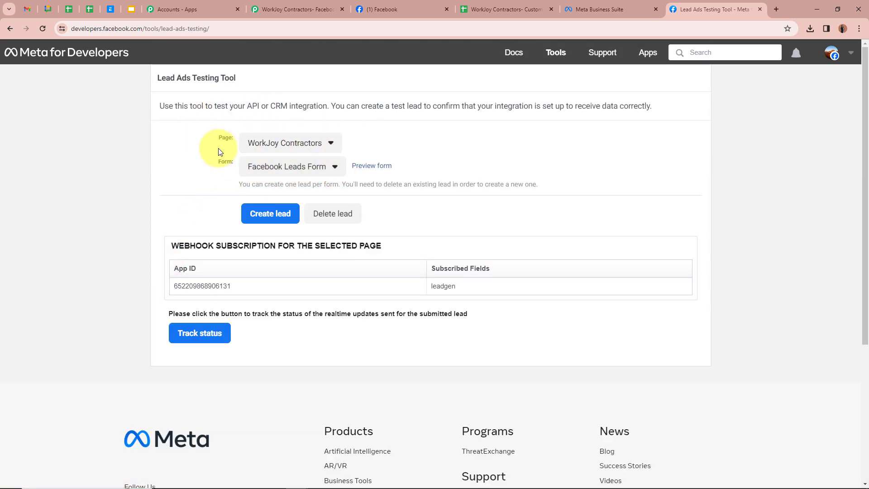
click(374, 166)
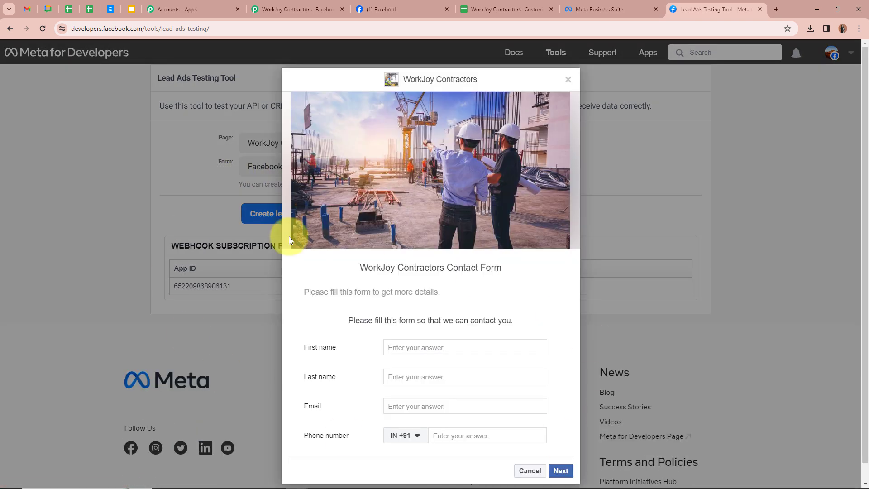
Fill the preview form with a test lead's first name, last name, e-mail and phone number, then submit it
scroll(289, 236, down, 1)
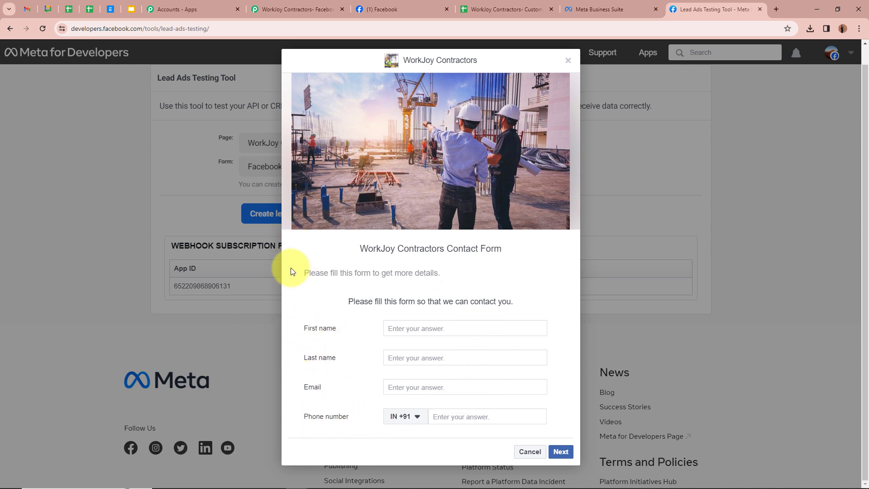
click(437, 328)
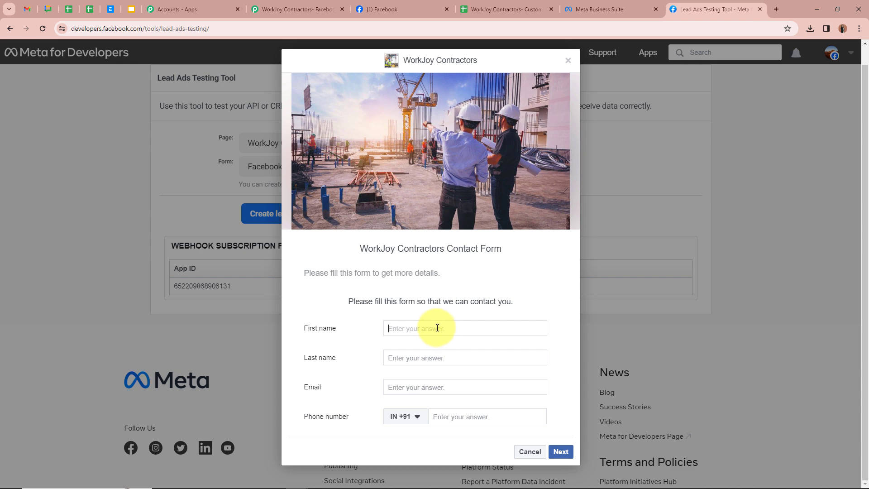
text(Dummy)
click(444, 355)
text(U)
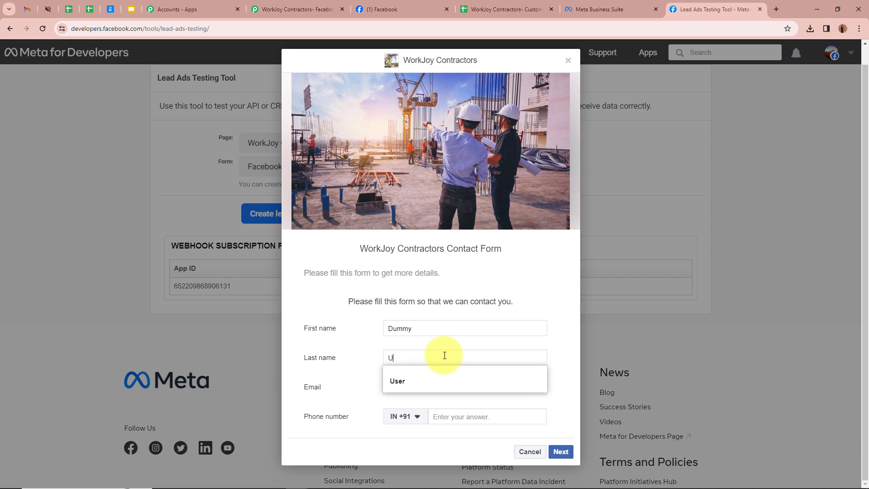
text(ser123)
click(448, 386)
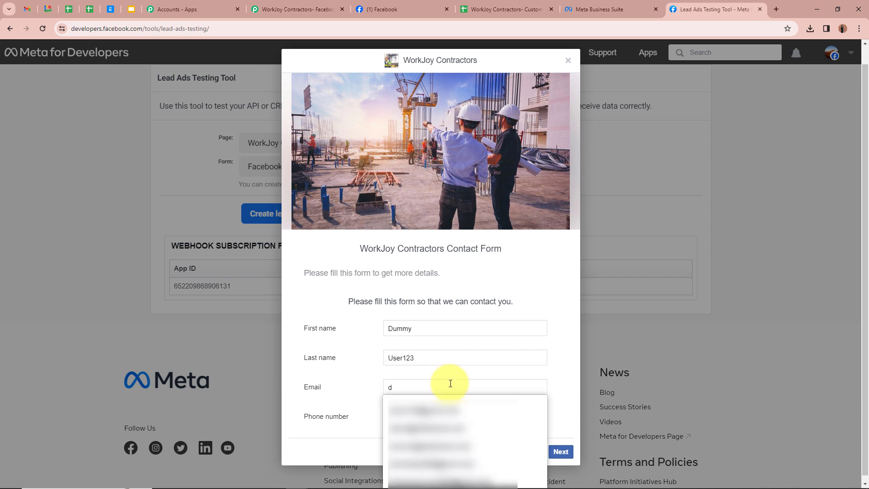
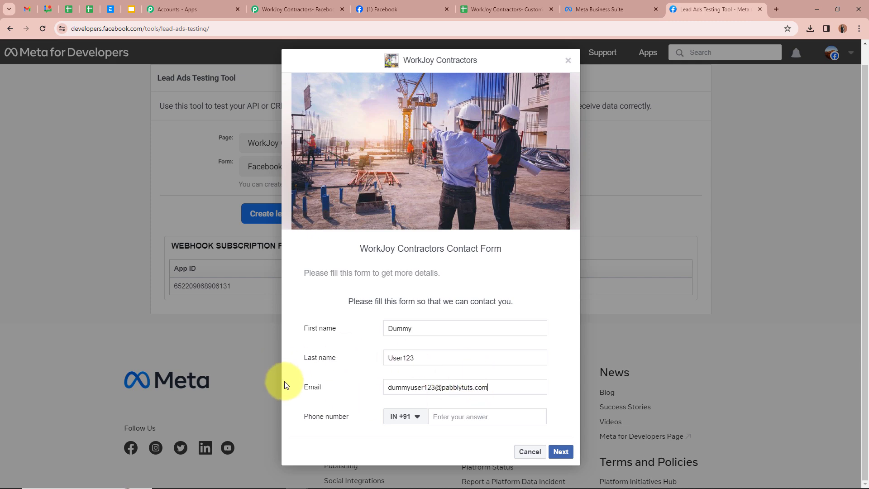
click(515, 414)
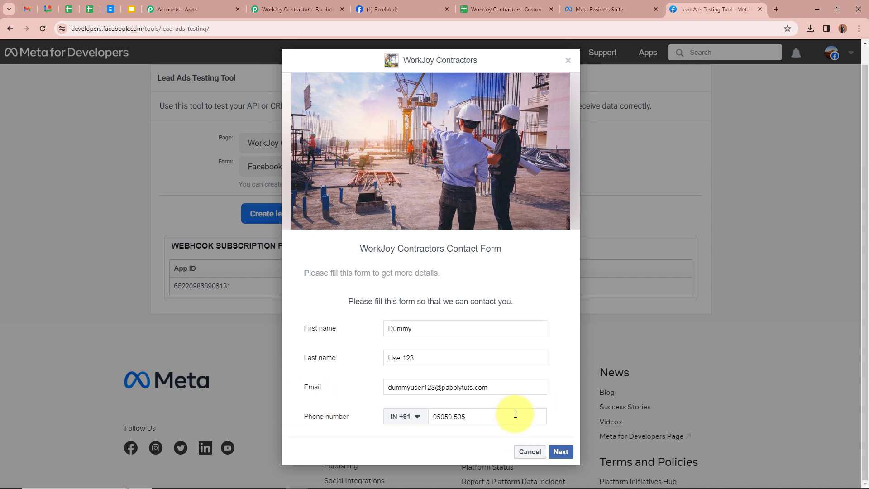
click(560, 451)
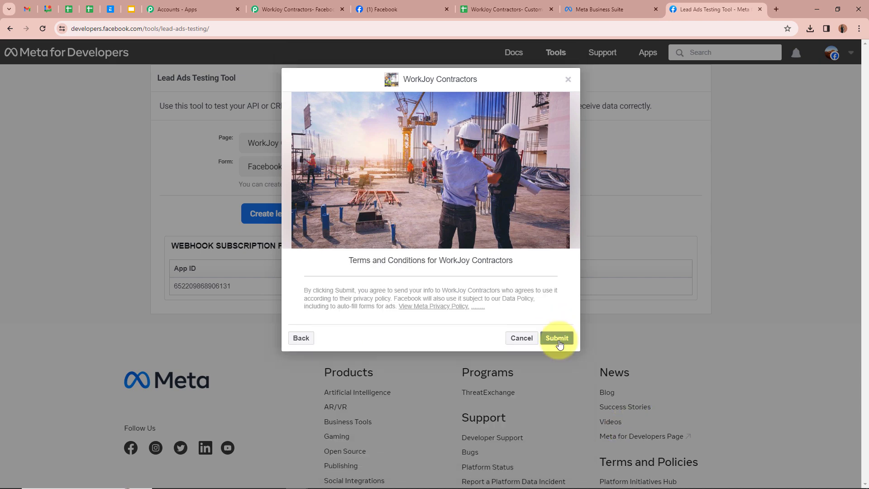
click(558, 338)
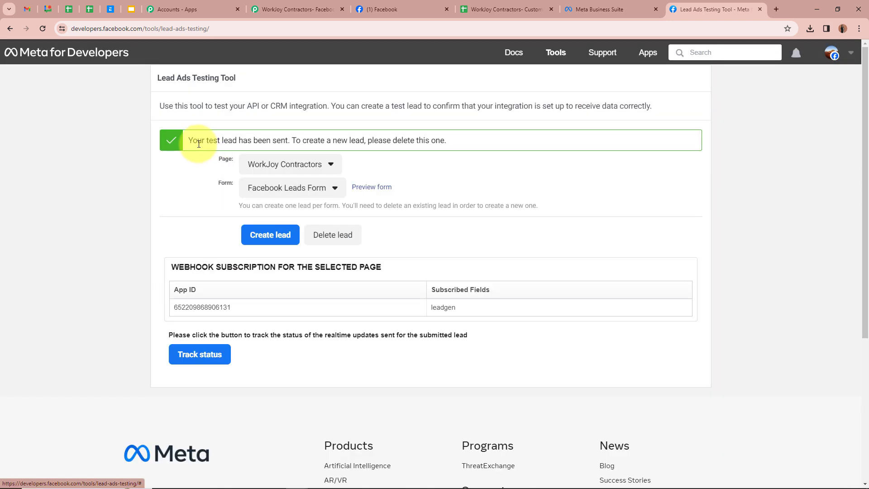
Return to the workflow and review the lead fields captured in the trigger's webhook response
drag(188, 140, 288, 139)
click(136, 191)
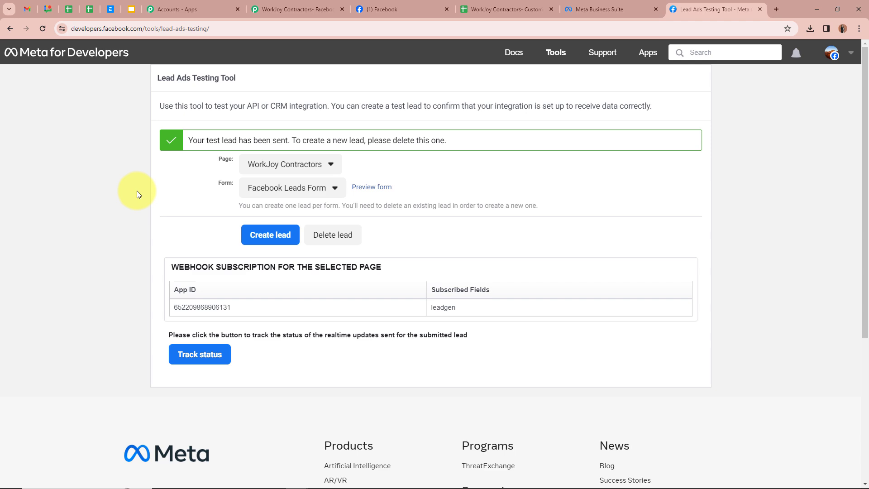
click(267, 8)
scroll(159, 234, down, 15)
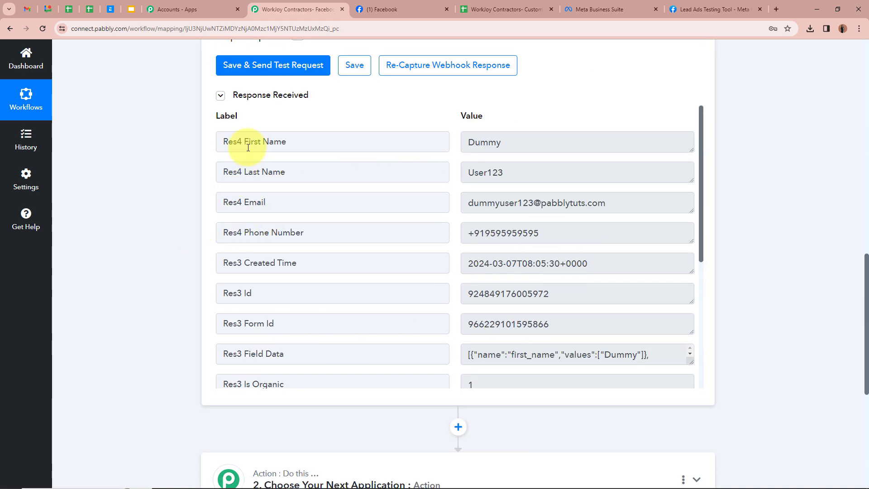
drag(245, 142, 465, 140)
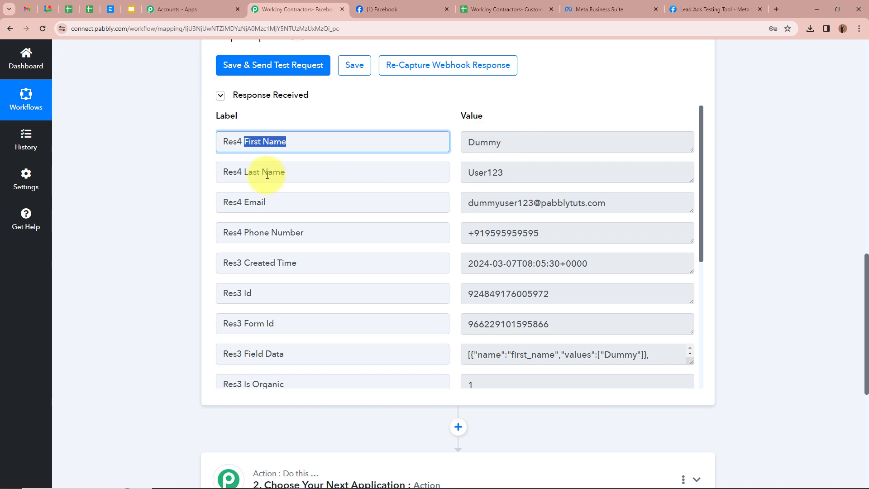
drag(256, 172, 656, 203)
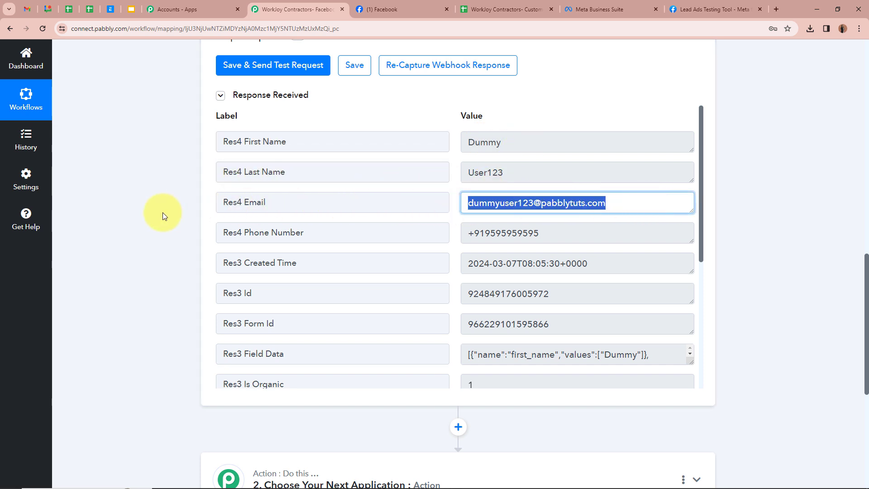
drag(241, 232, 584, 233)
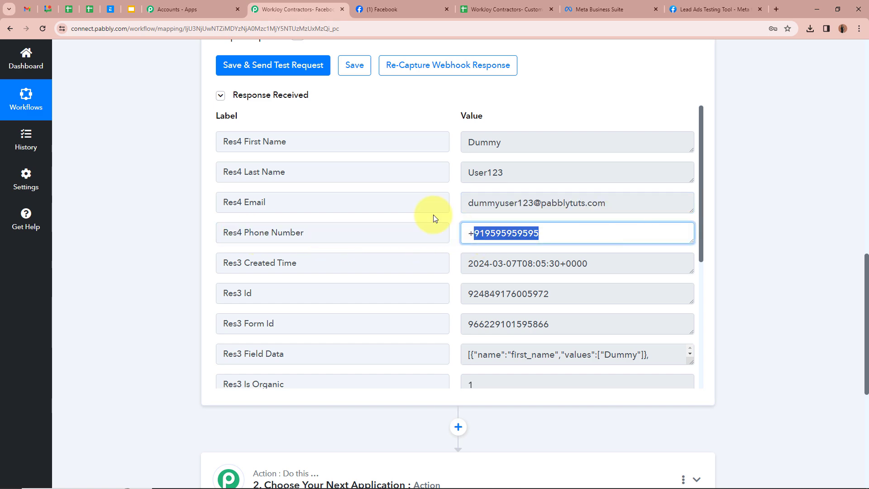
click(164, 200)
scroll(166, 195, up, 5)
scroll(165, 191, up, 8)
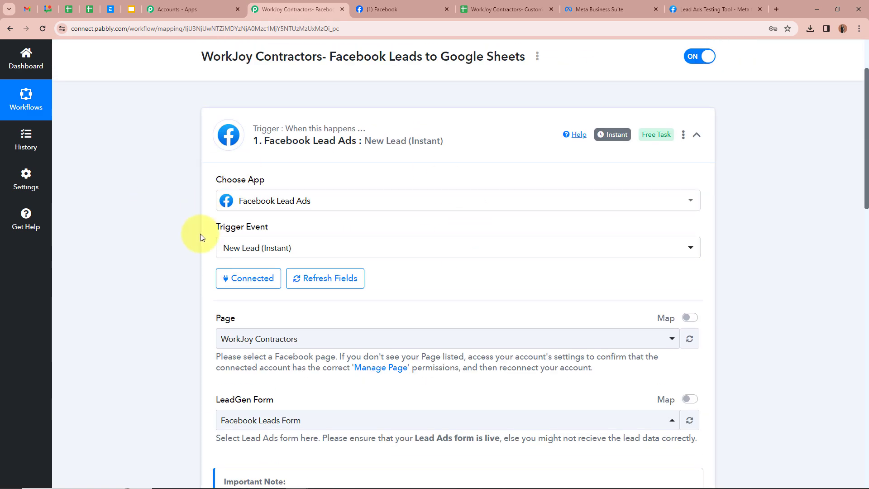
Collapse the trigger and set the action step's app to Google Sheets with the Add New Row action event
click(697, 134)
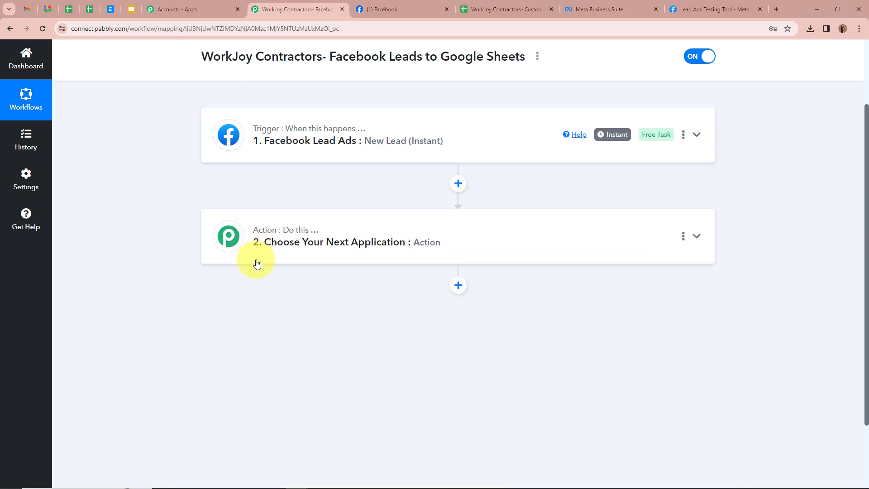
click(696, 236)
scroll(697, 237, down, 2)
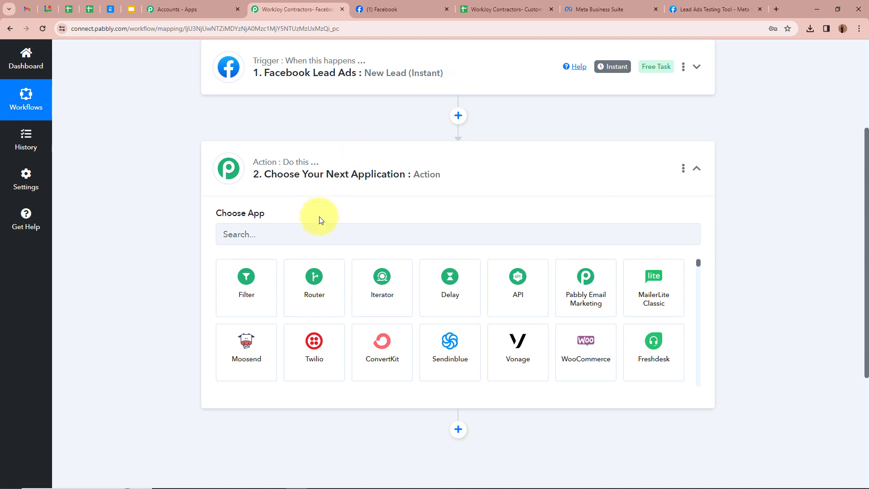
click(311, 235)
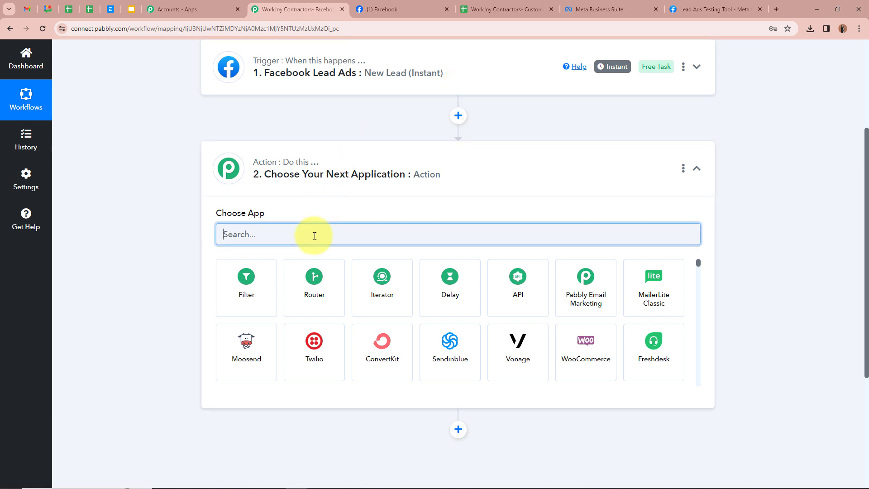
text(Goo)
click(324, 277)
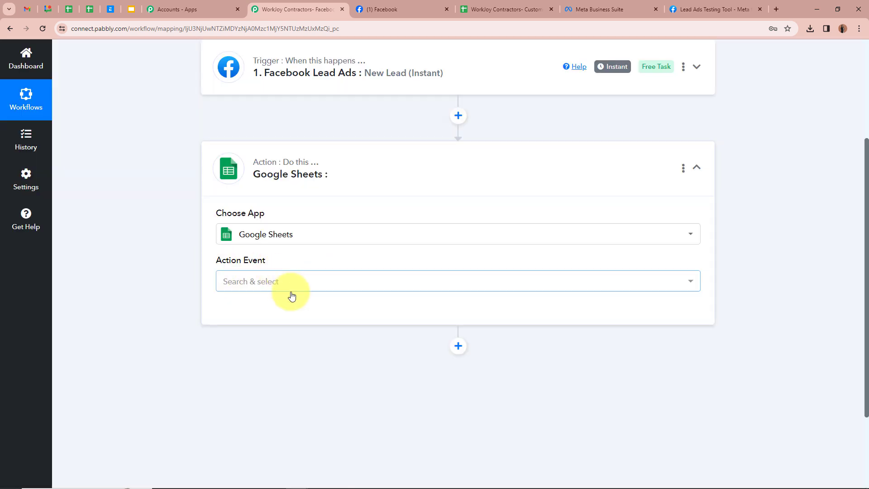
click(294, 285)
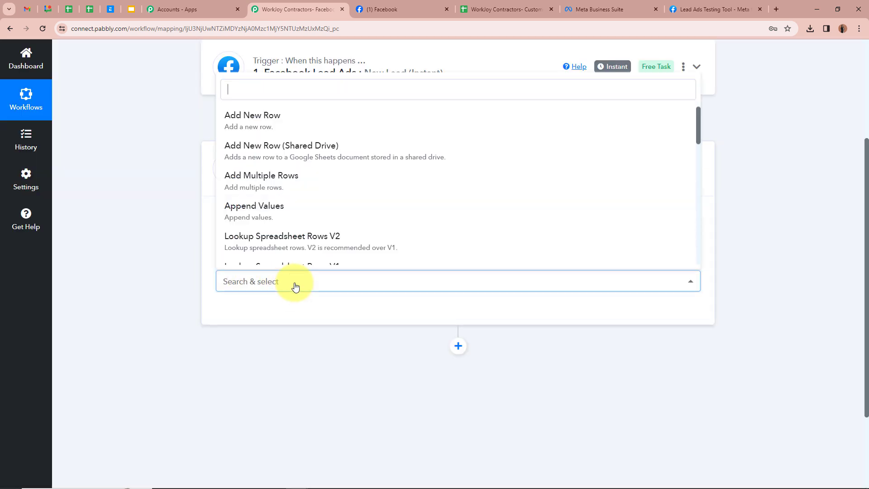
click(324, 116)
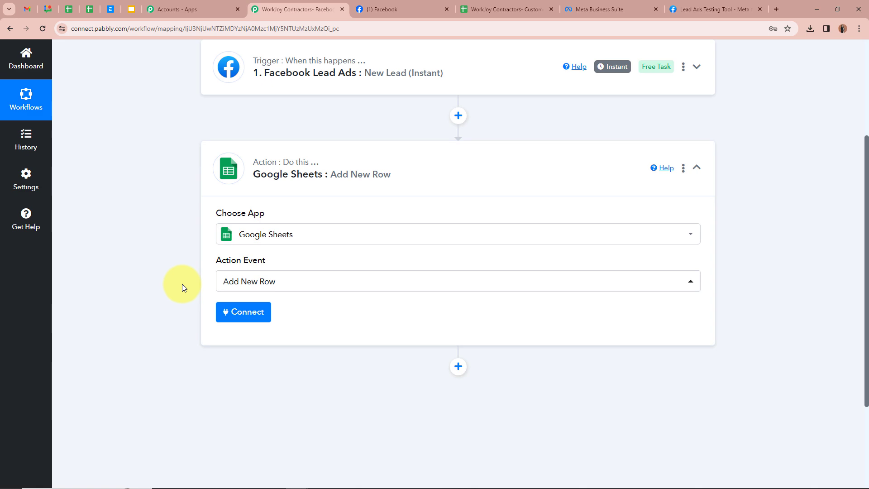
Connect the Google Sheets action by adding a new connection, signing in with Google and allowing access
click(244, 311)
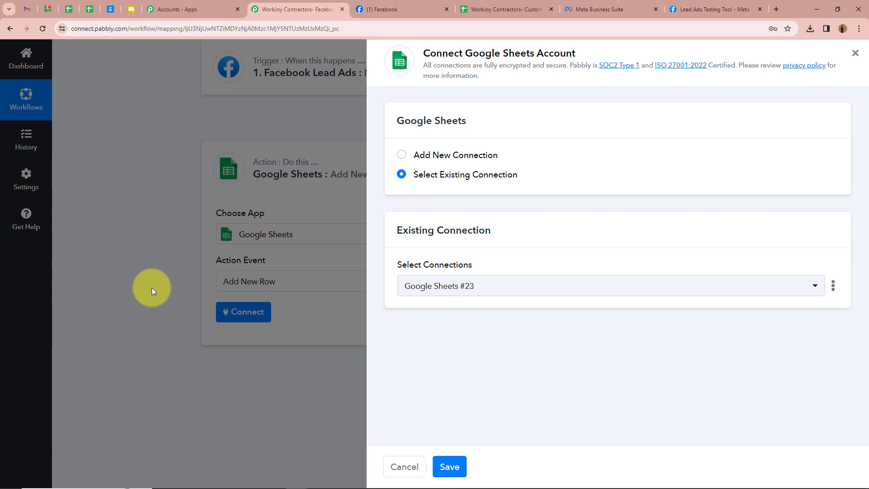
click(400, 155)
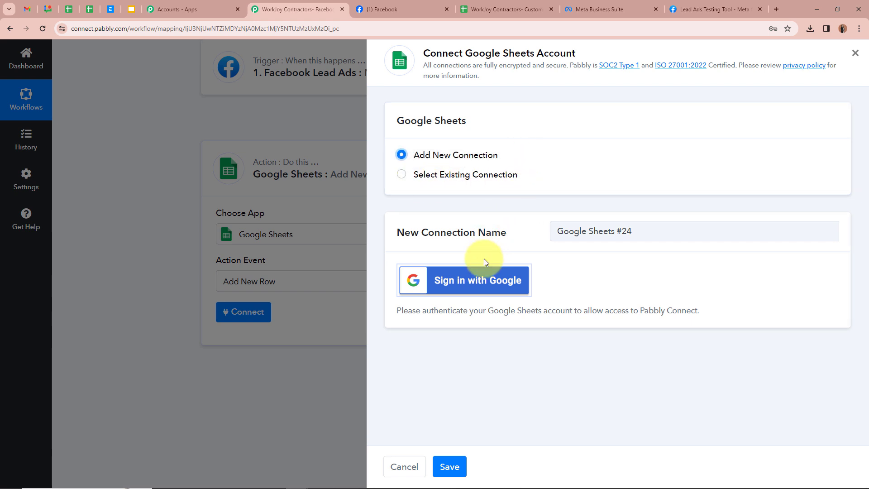
click(480, 286)
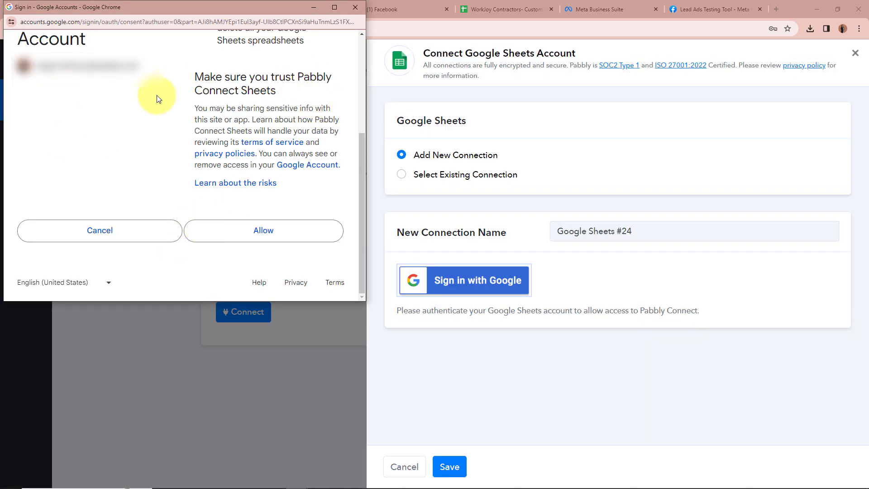
click(288, 236)
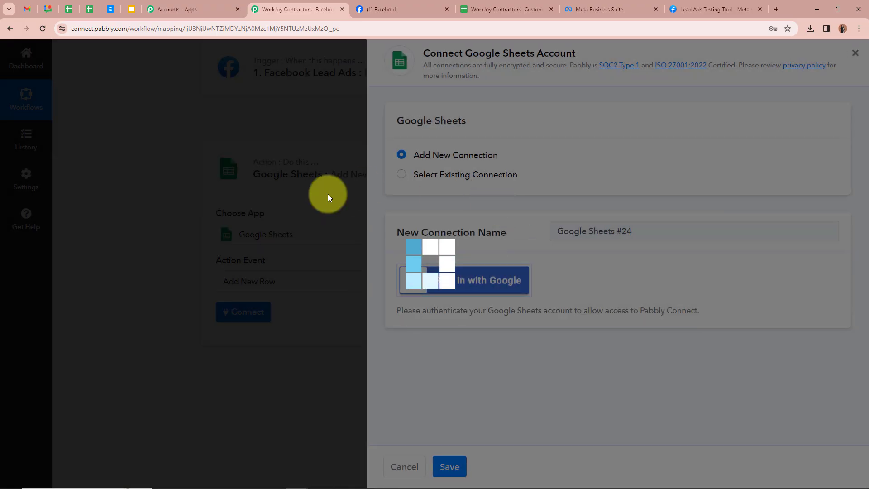
scroll(165, 225, down, 1)
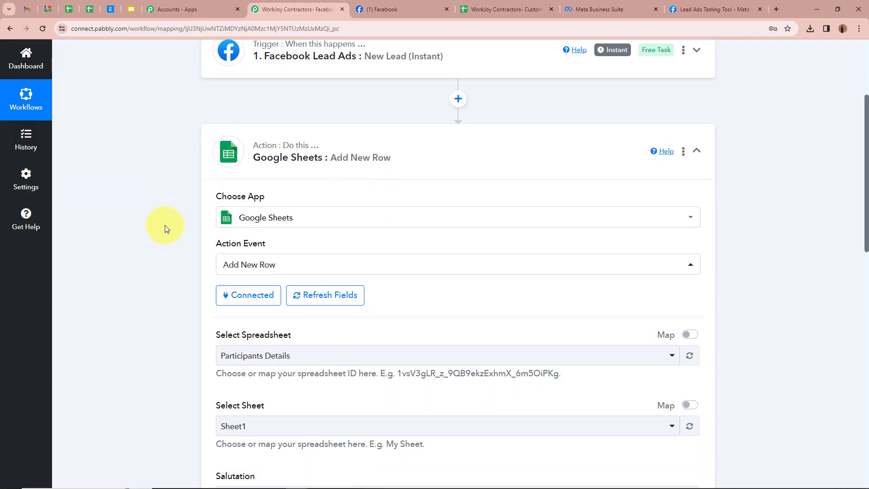
Select the WorkJoy Contractors- Customers Data spreadsheet for the Add New Row action
scroll(165, 225, down, 3)
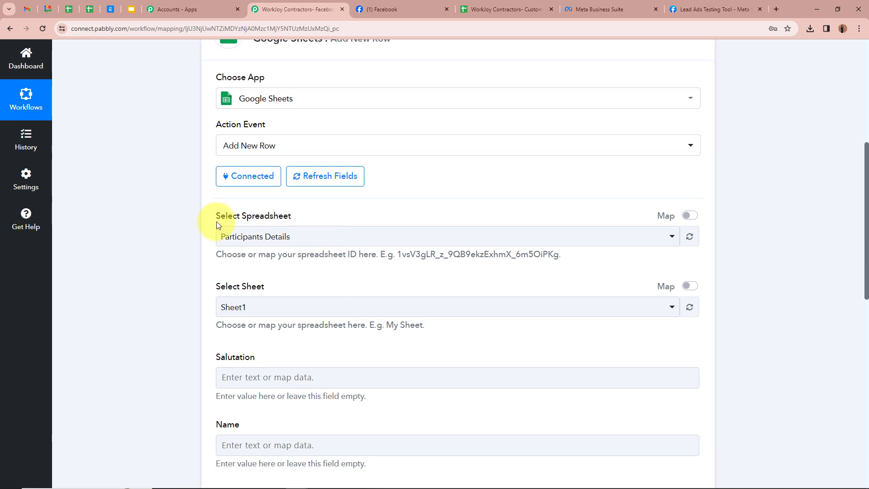
click(494, 13)
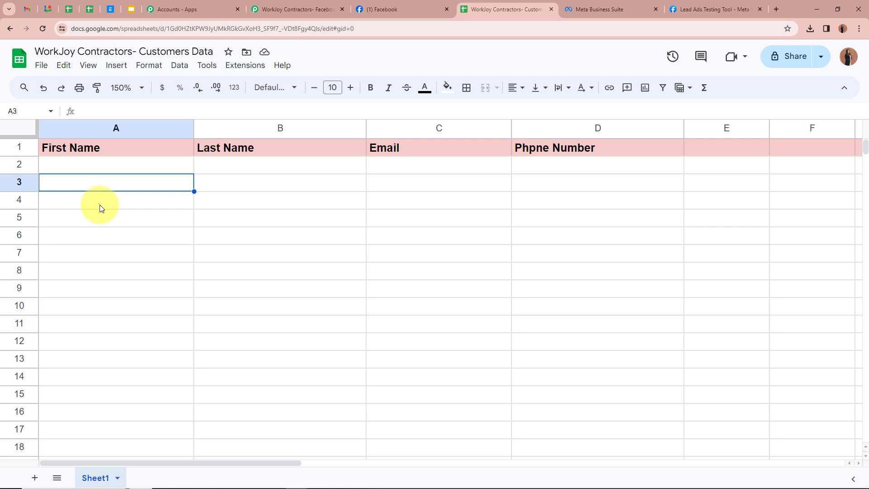
click(161, 165)
click(325, 169)
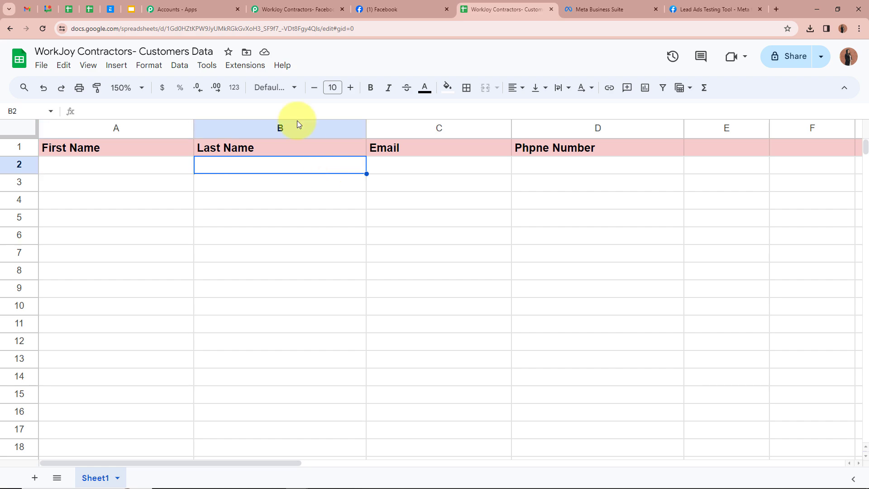
click(314, 6)
scroll(170, 204, down, 2)
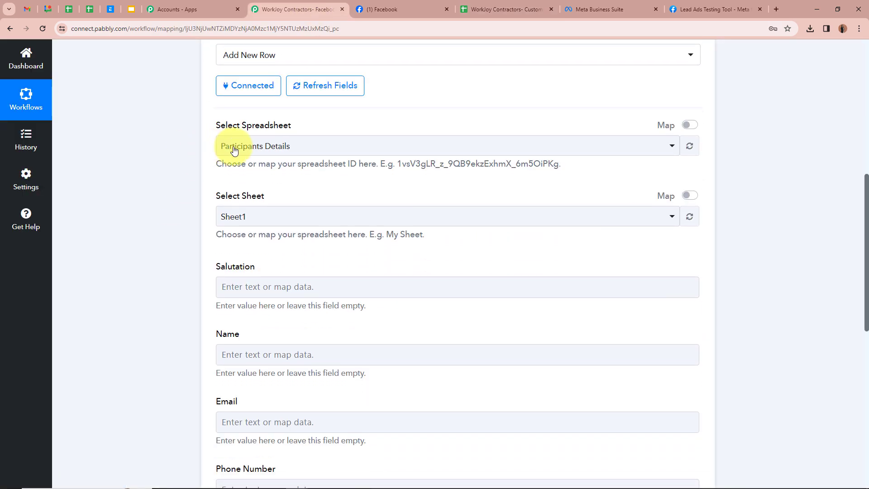
click(331, 151)
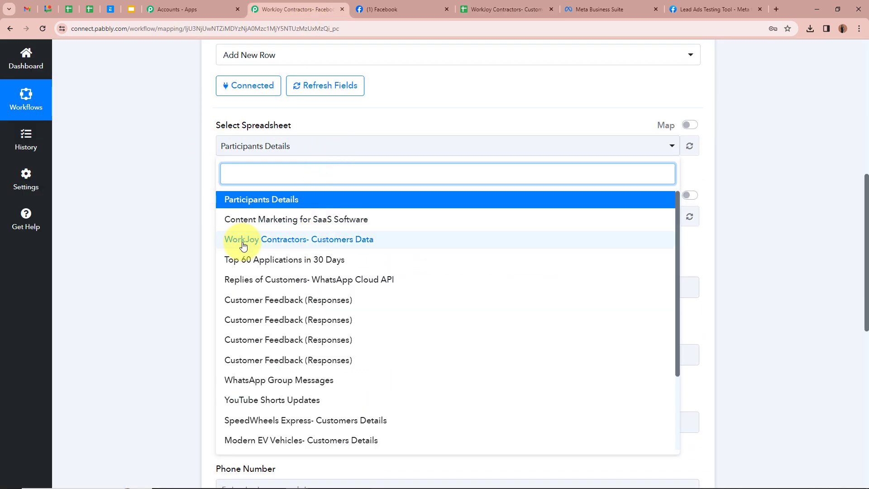
click(320, 244)
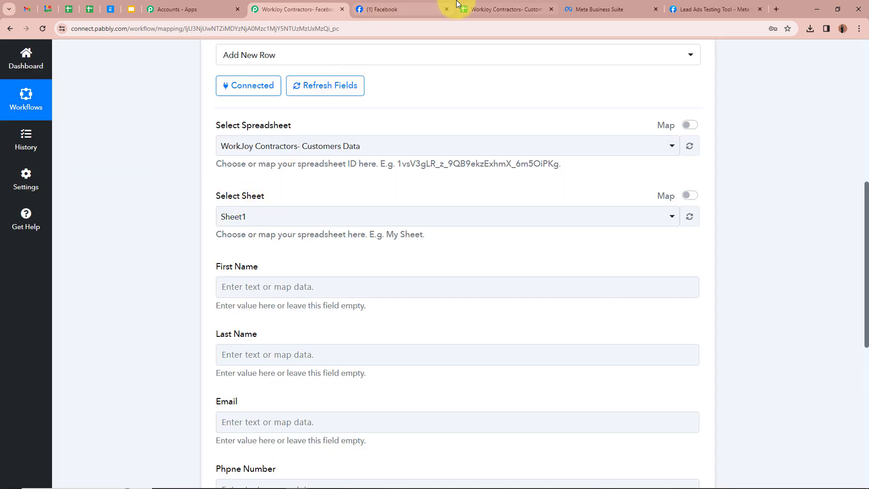
Select Sheet1 as the worksheet for the new rows
click(494, 9)
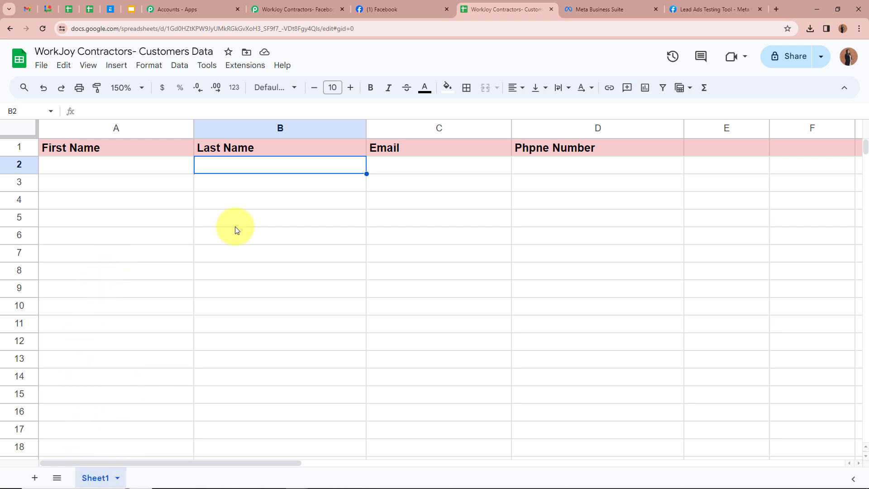
click(281, 9)
click(319, 221)
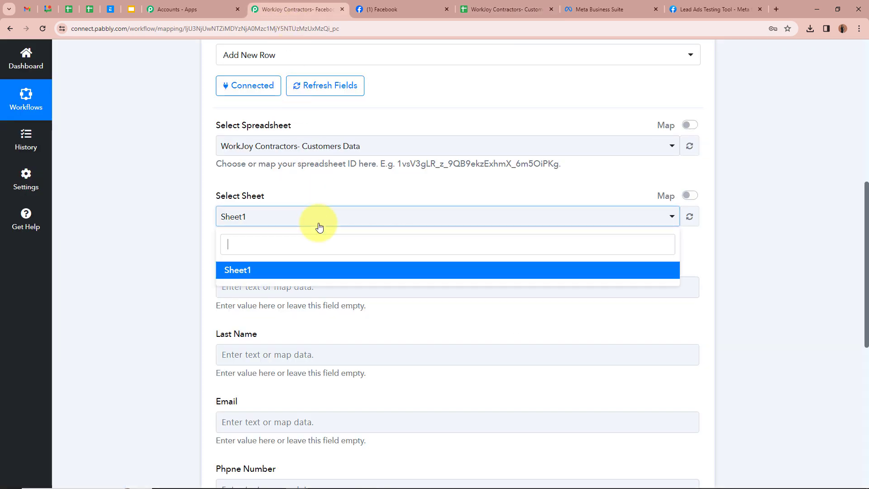
click(316, 270)
scroll(134, 221, down, 2)
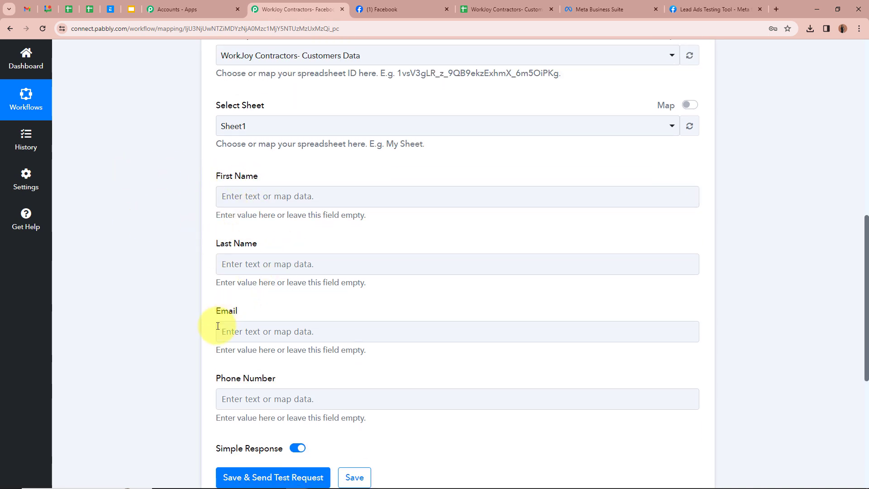
Review the Customers Data spreadsheet's column headers and empty rows
click(506, 9)
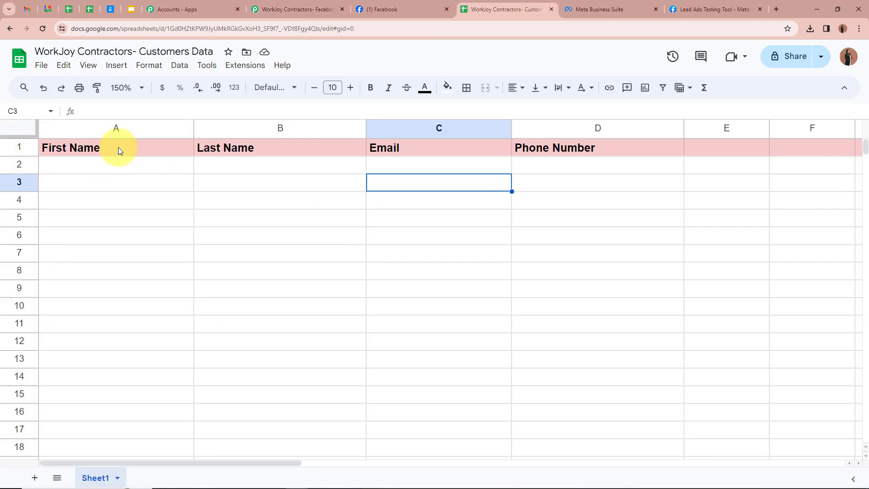
click(118, 147)
click(270, 146)
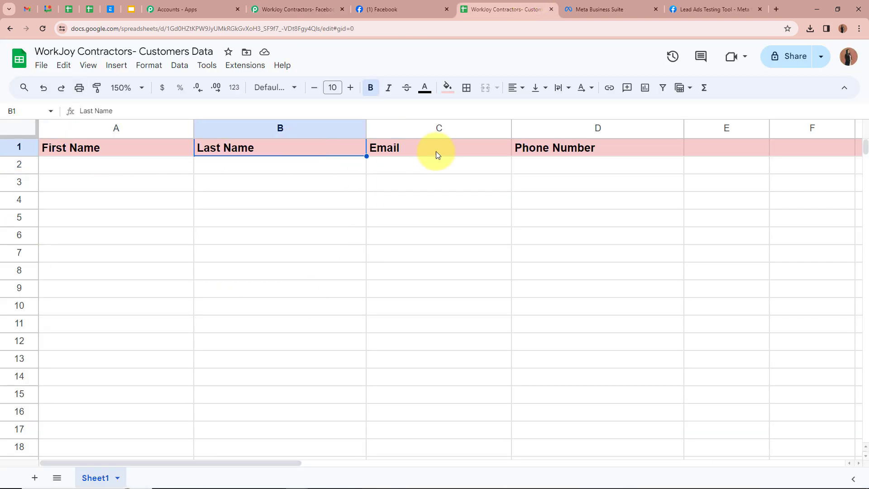
click(436, 151)
click(570, 152)
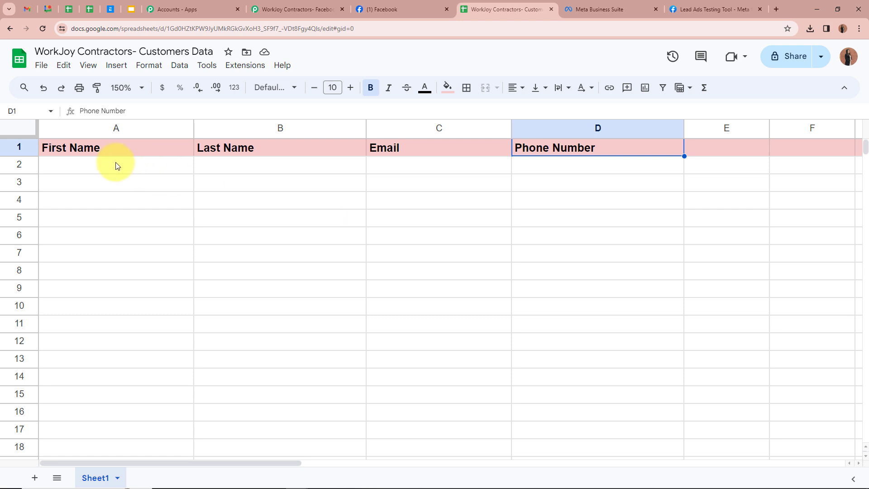
click(163, 168)
click(280, 166)
click(410, 168)
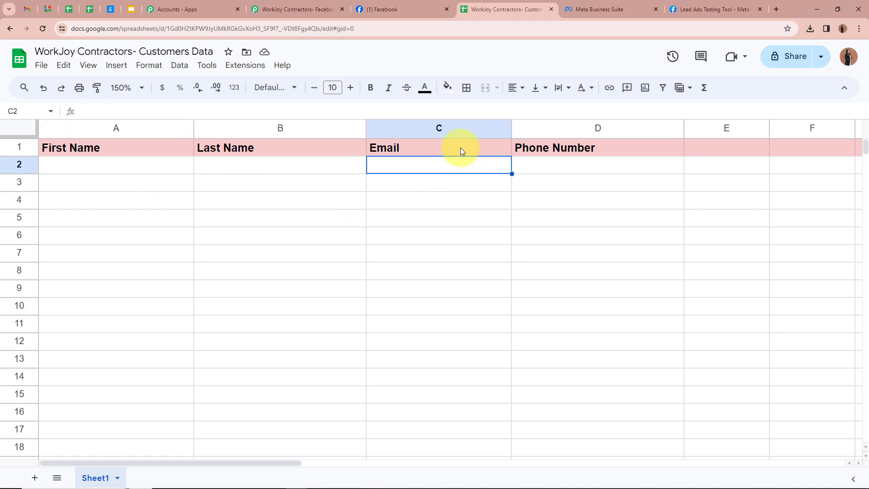
click(300, 10)
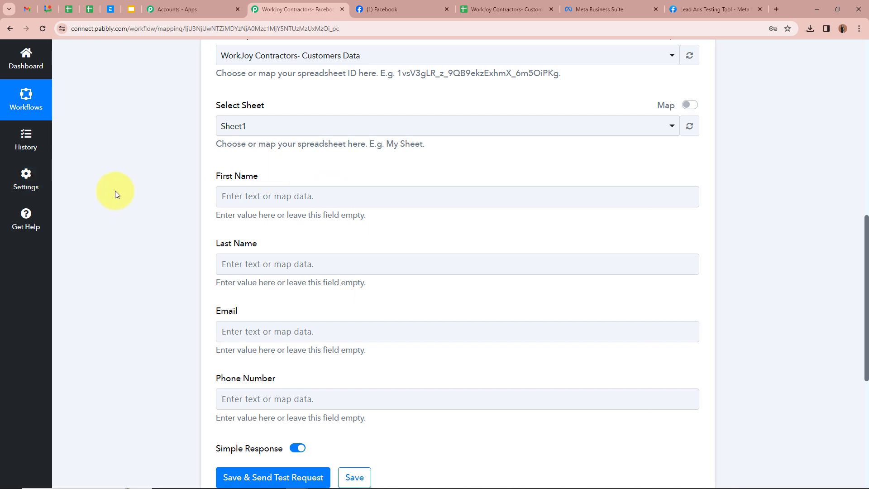
Map the First Name field to the trigger's Res4 First Name value from the Facebook lead
scroll(115, 191, down, 1)
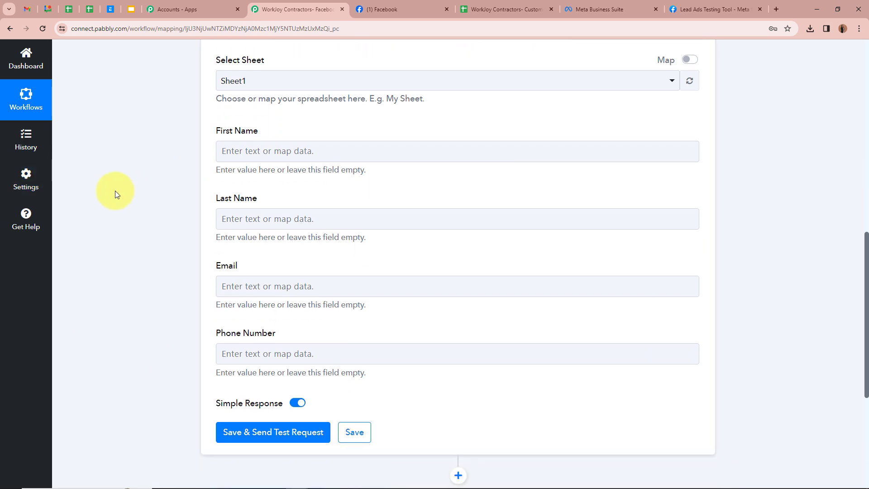
click(248, 150)
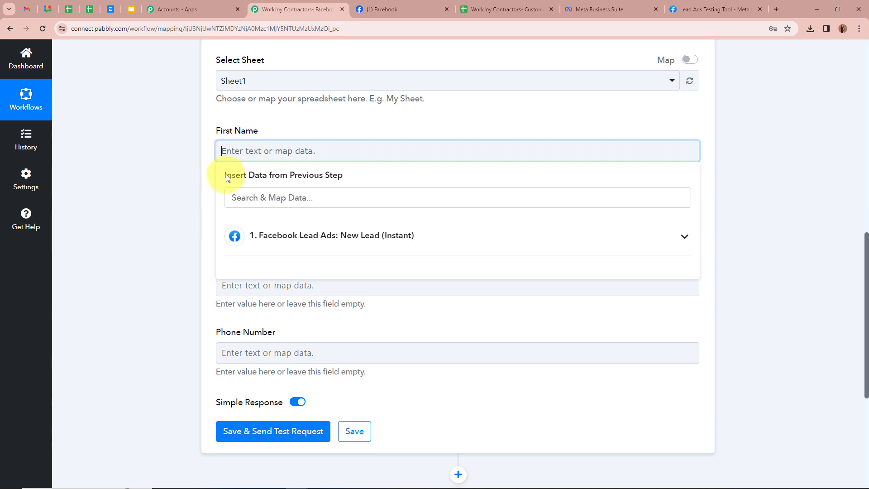
scroll(368, 233, up, 10)
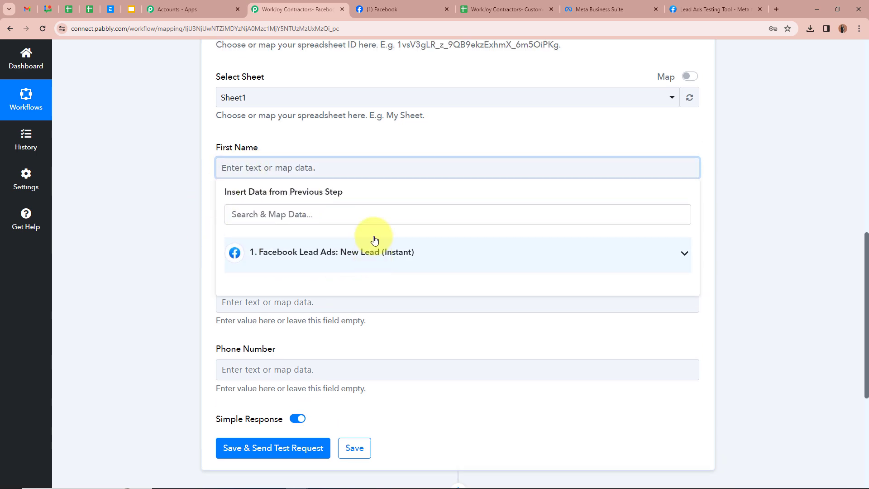
scroll(301, 203, down, 10)
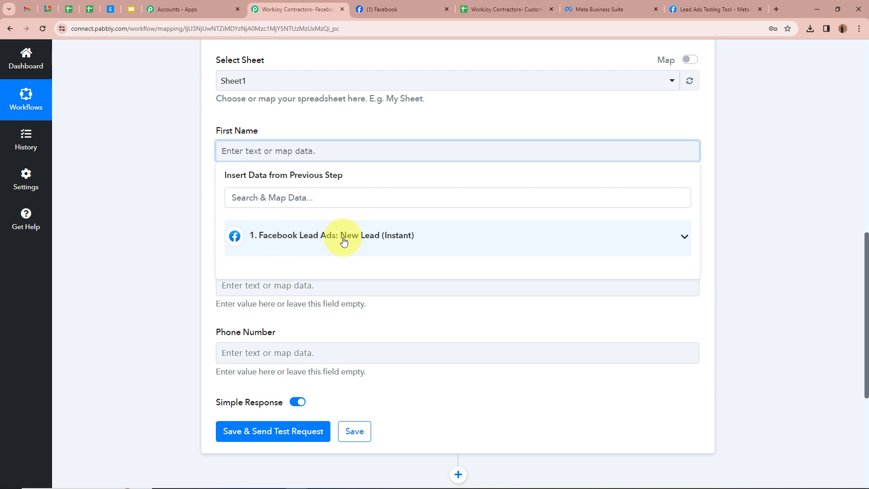
click(685, 241)
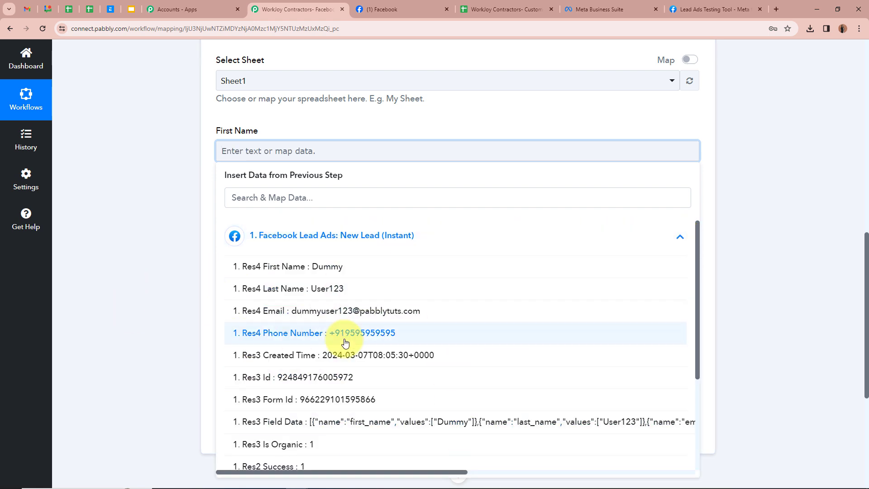
scroll(344, 343, down, 3)
scroll(349, 339, up, 3)
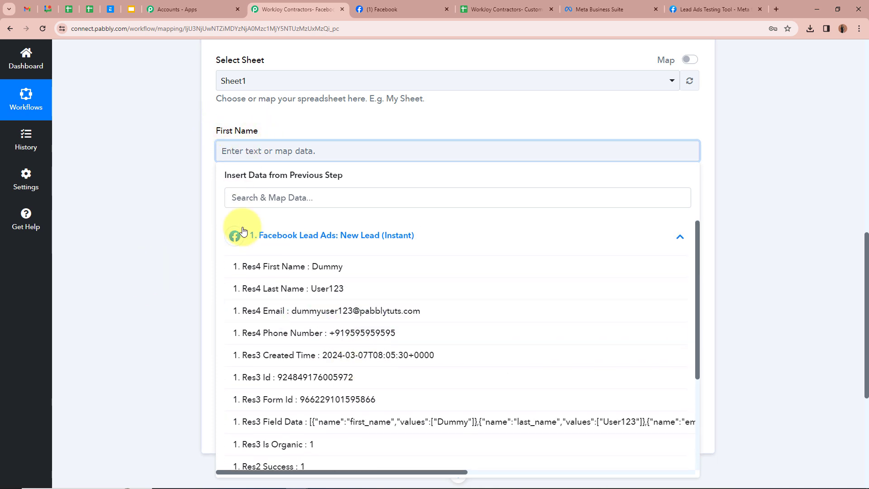
click(326, 267)
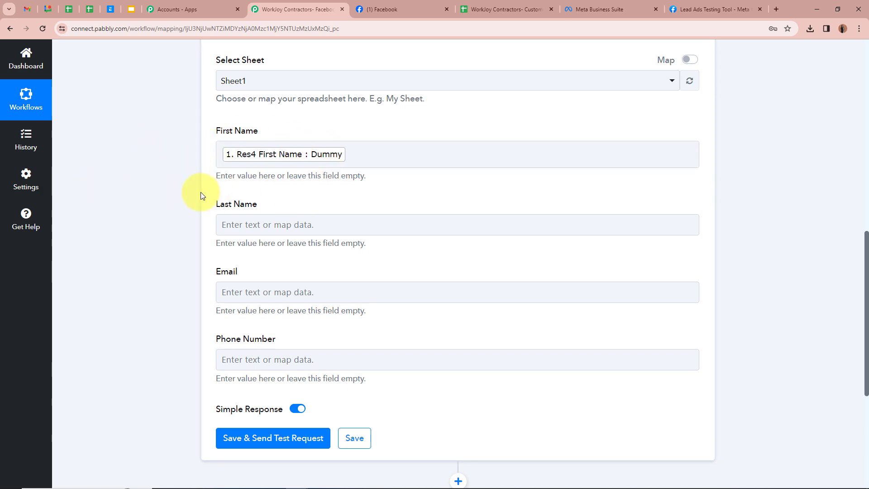
Map the Last Name field to the trigger's Res4 Last Name value from the Facebook lead
scroll(200, 195, up, 8)
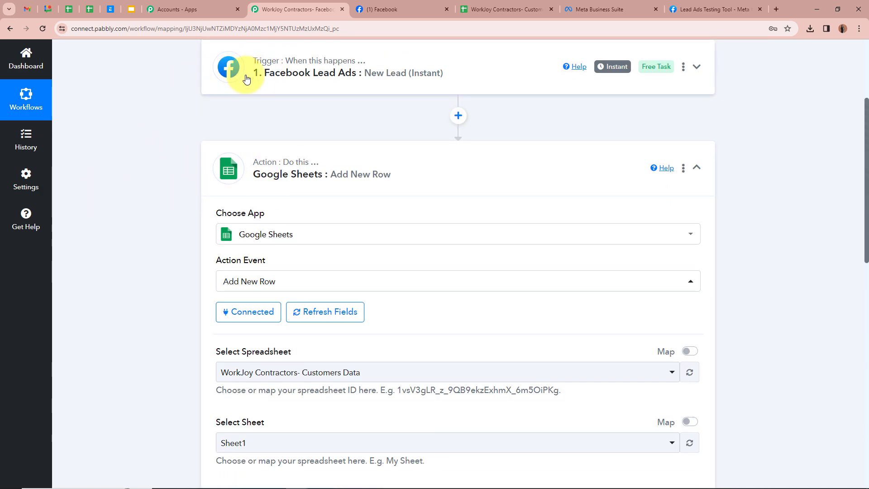
scroll(389, 108, up, 2)
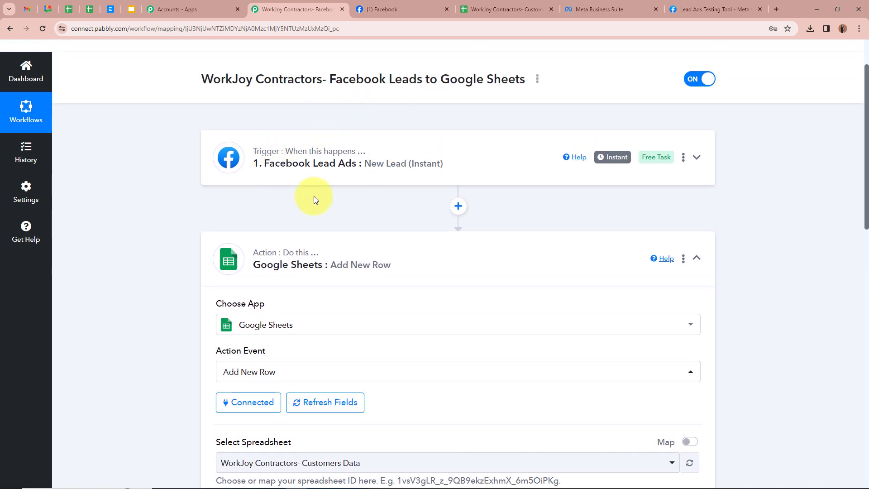
scroll(313, 197, down, 9)
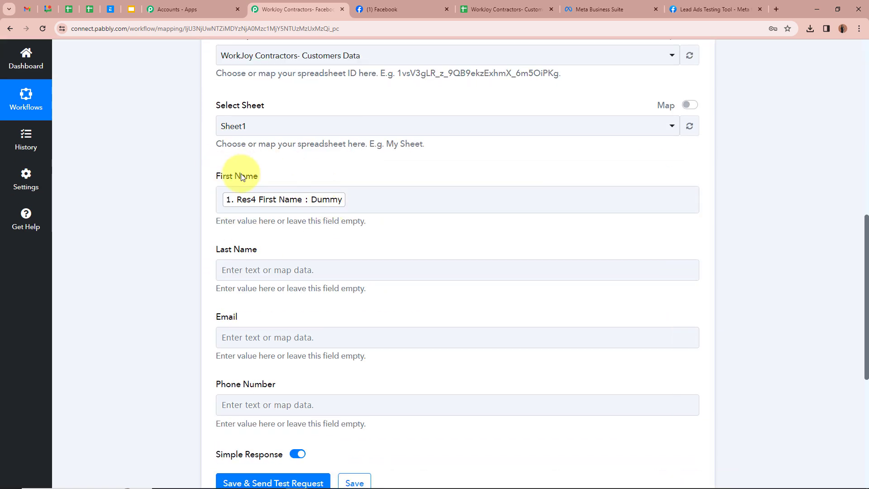
scroll(149, 176, down, 3)
scroll(149, 176, up, 3)
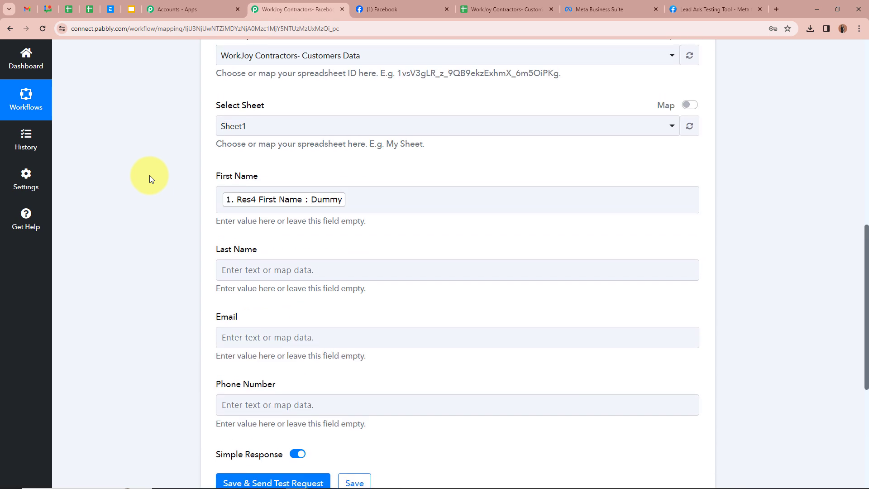
scroll(149, 179, down, 2)
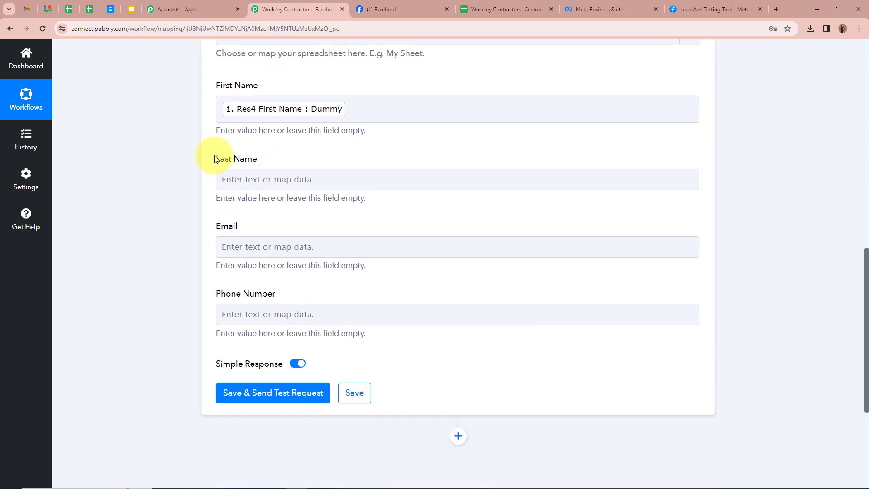
click(268, 184)
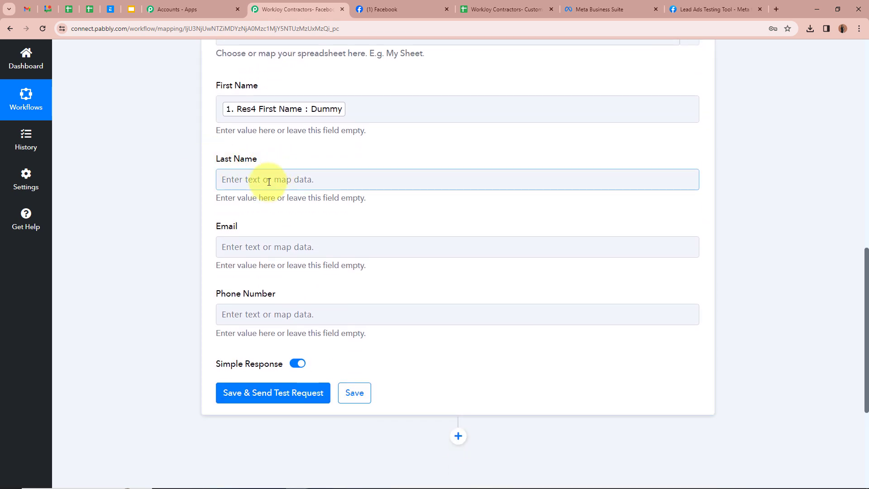
click(270, 177)
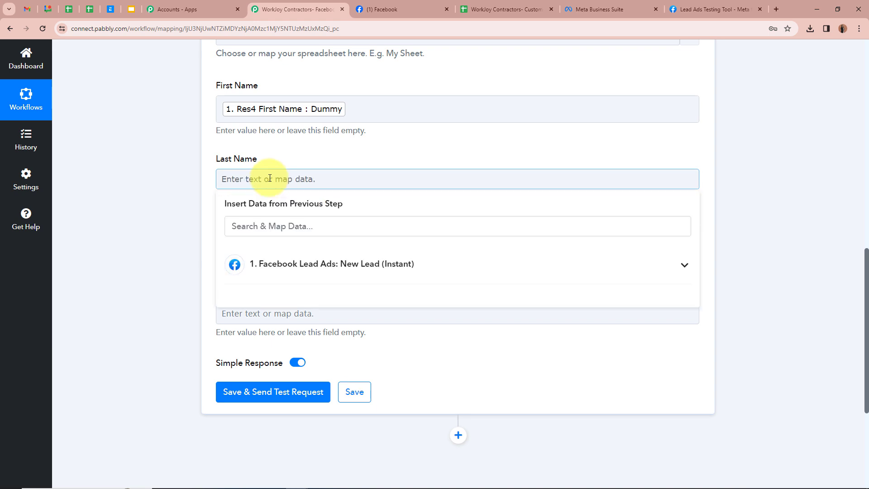
click(684, 264)
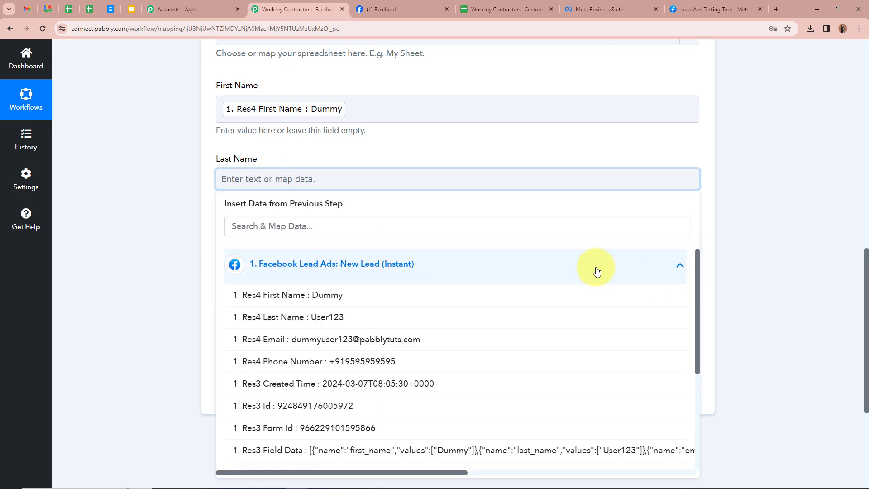
click(323, 318)
click(183, 222)
scroll(184, 223, down, 1)
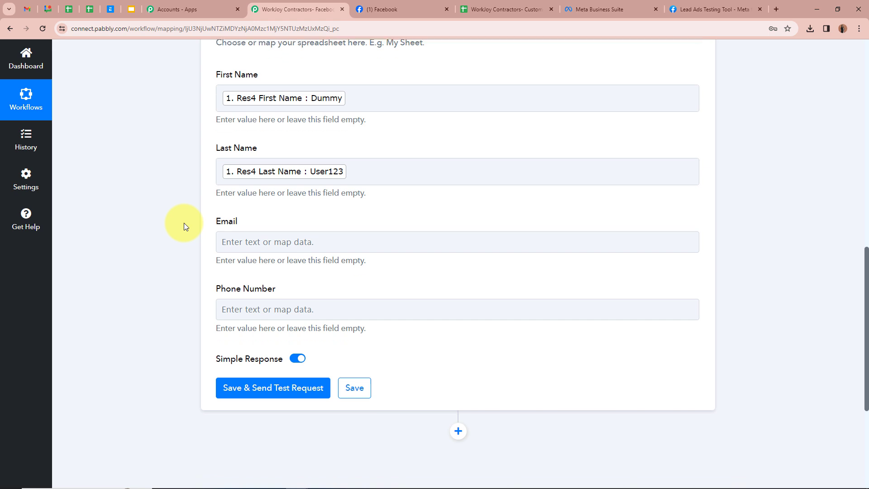
Map the Email field to the trigger's Res4 Email value from the Facebook lead
click(242, 205)
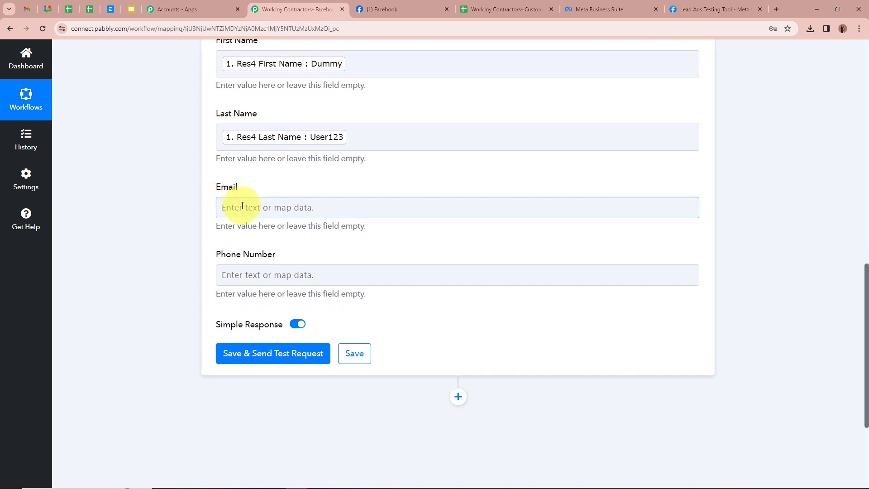
click(242, 206)
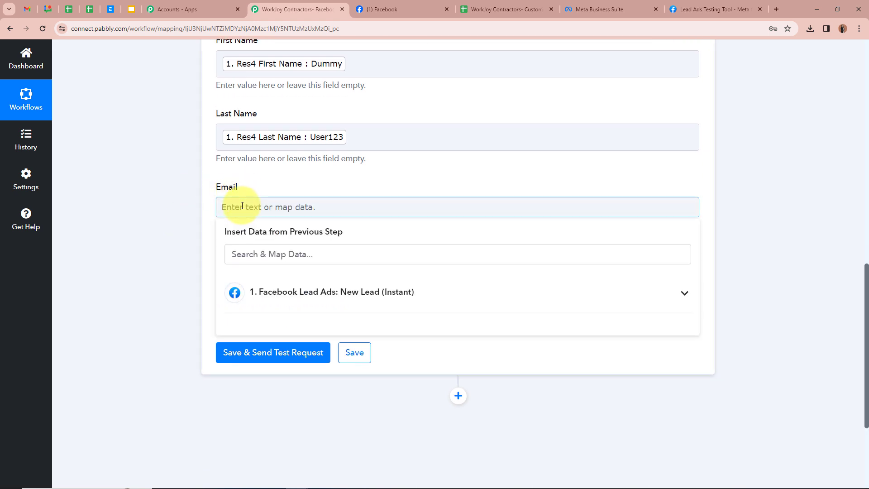
click(684, 294)
click(362, 367)
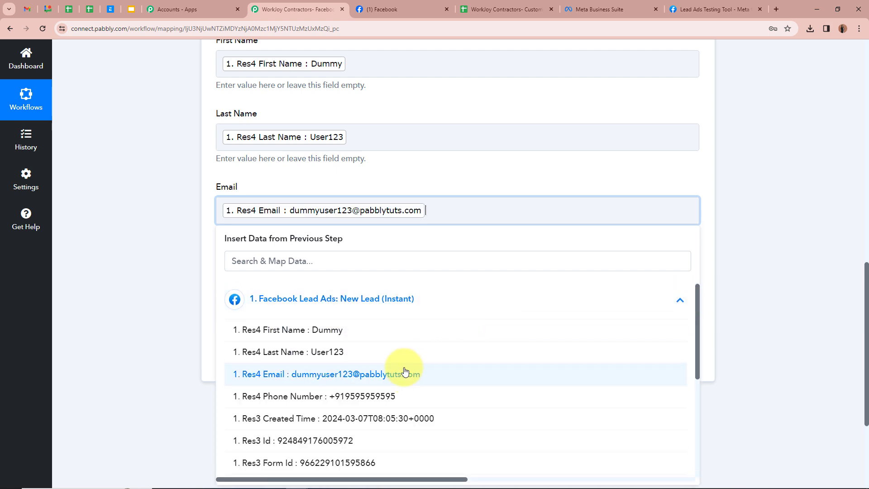
click(156, 246)
Map the Phone Number field to the trigger's Res4 Phone Number value from the Facebook lead
scroll(156, 243, down, 2)
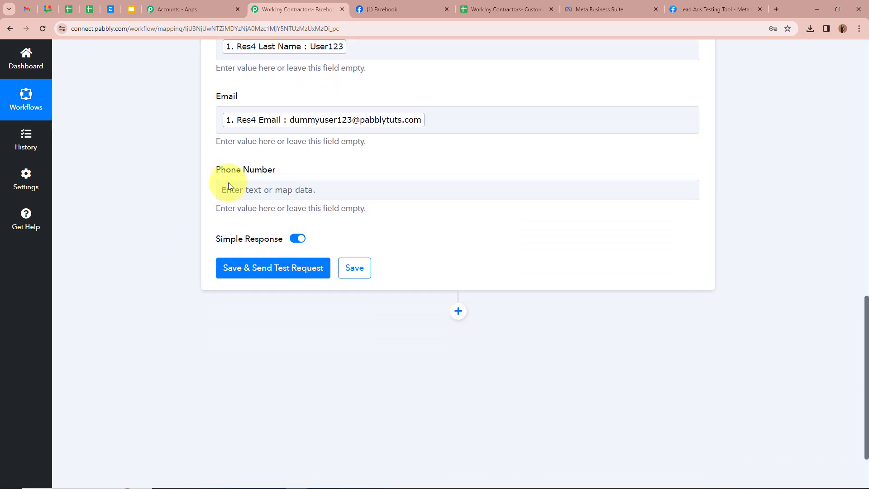
click(273, 190)
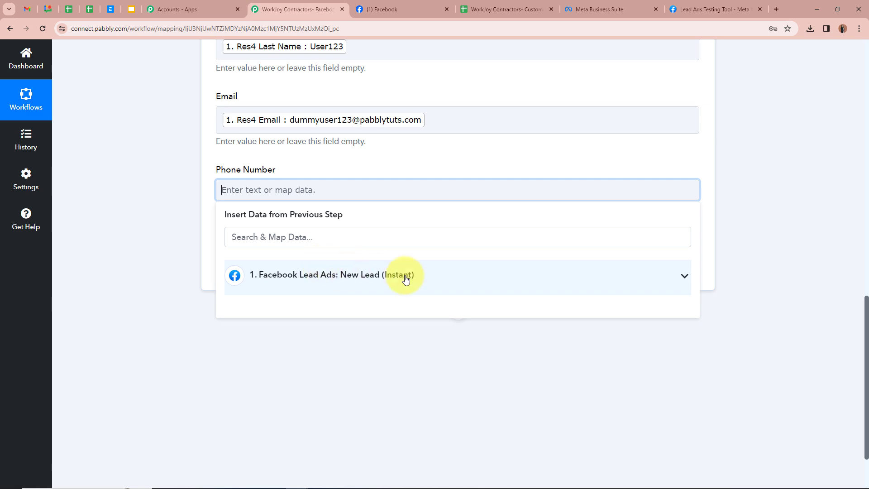
click(683, 277)
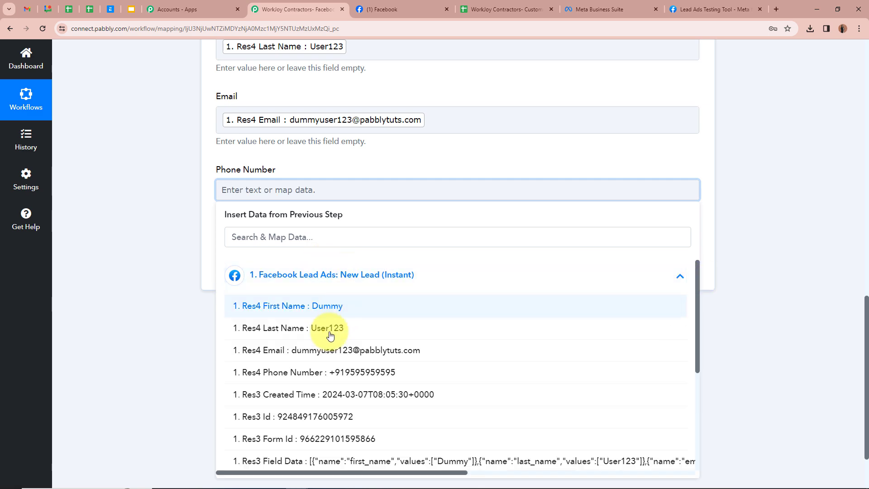
click(340, 371)
click(128, 237)
Save the Google Sheets Add New Row action and send a test request
scroll(150, 271, up, 4)
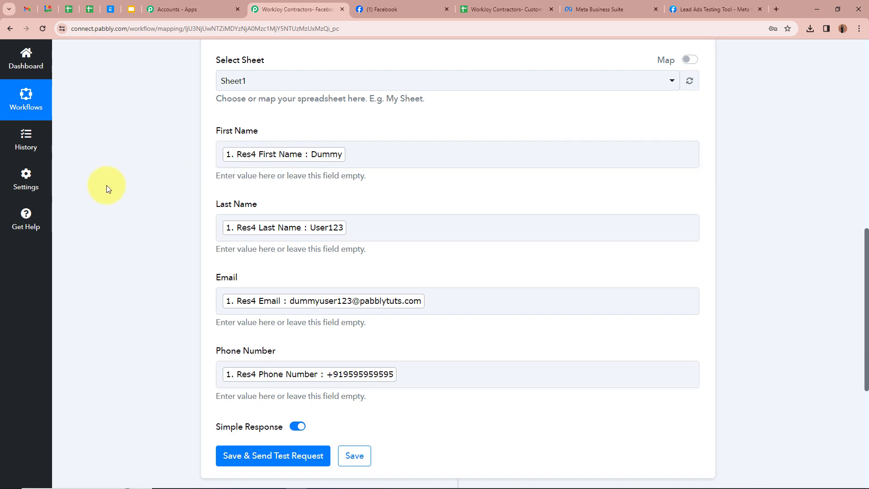
scroll(145, 211, up, 9)
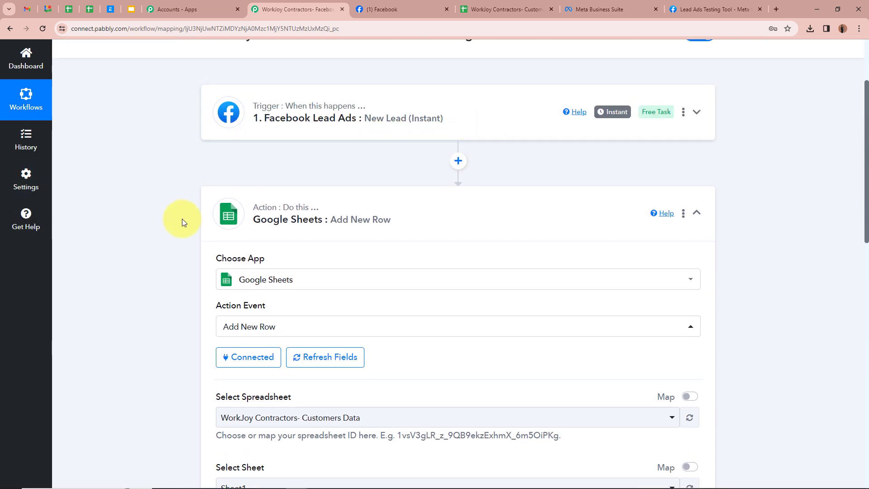
scroll(181, 219, down, 3)
scroll(182, 219, down, 7)
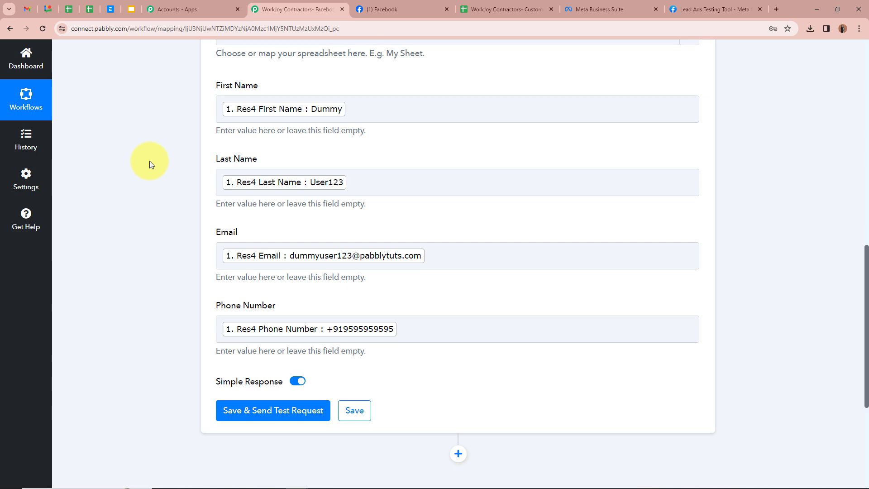
scroll(180, 265, down, 3)
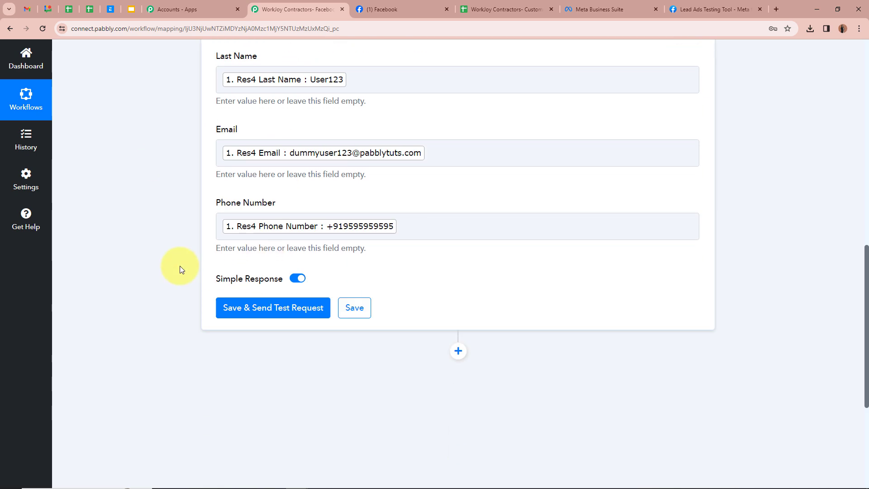
click(289, 272)
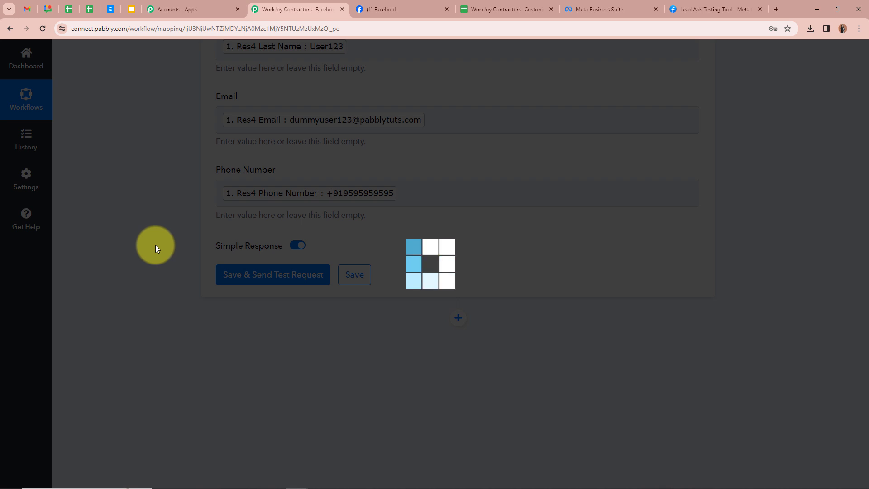
scroll(156, 245, down, 3)
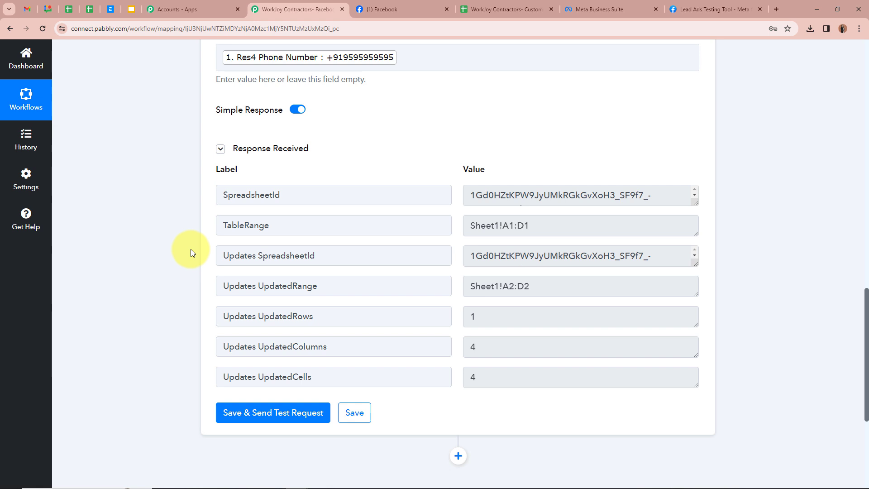
Switch to the Customers Data spreadsheet and widen the Email column to fit the test row's address
click(504, 9)
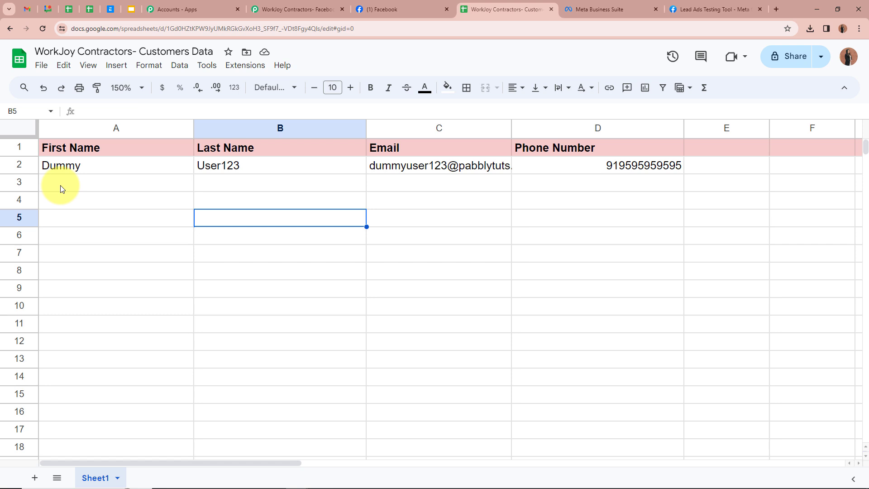
click(107, 166)
click(237, 166)
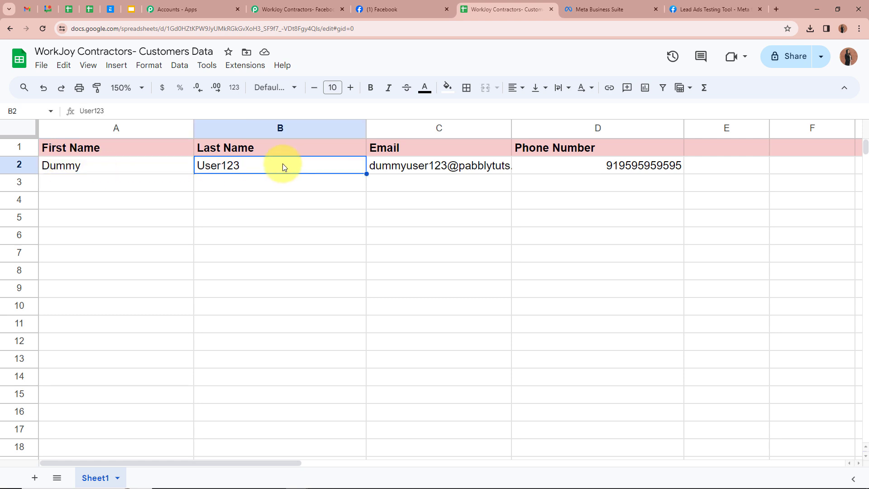
drag(512, 128, 539, 128)
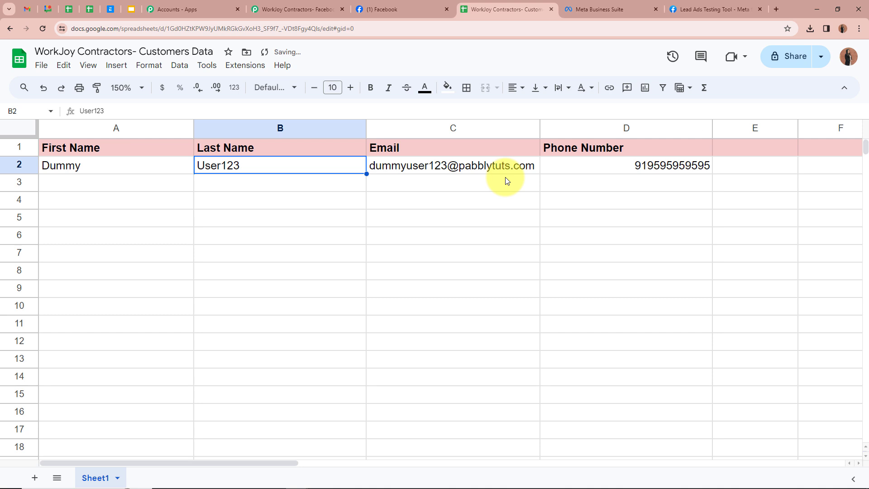
click(582, 165)
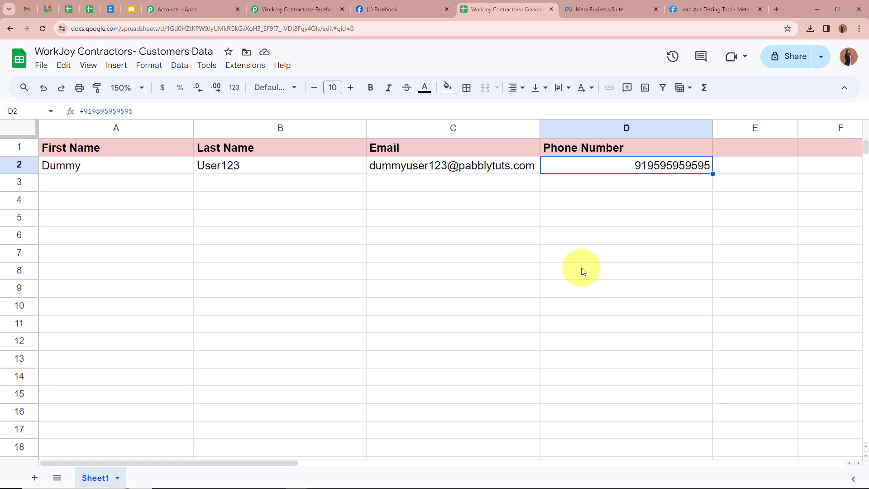
Delete the existing test lead in the Lead Ads Testing Tool and reload the page
click(697, 8)
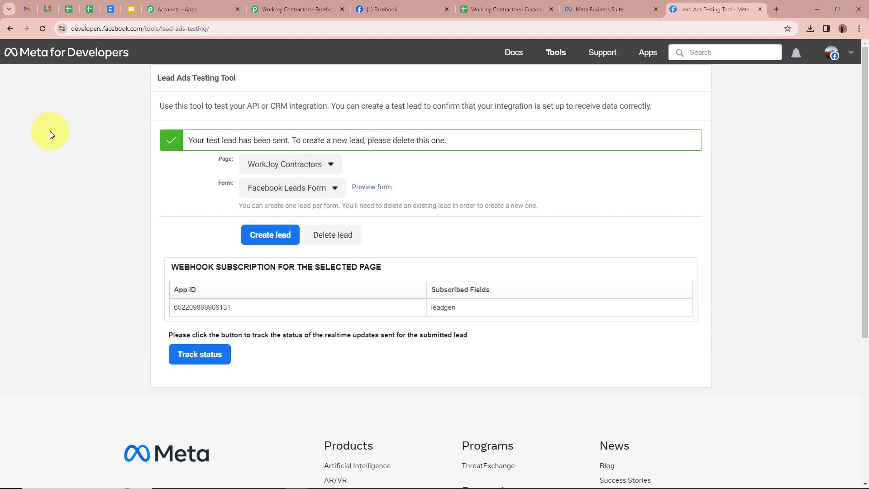
click(329, 239)
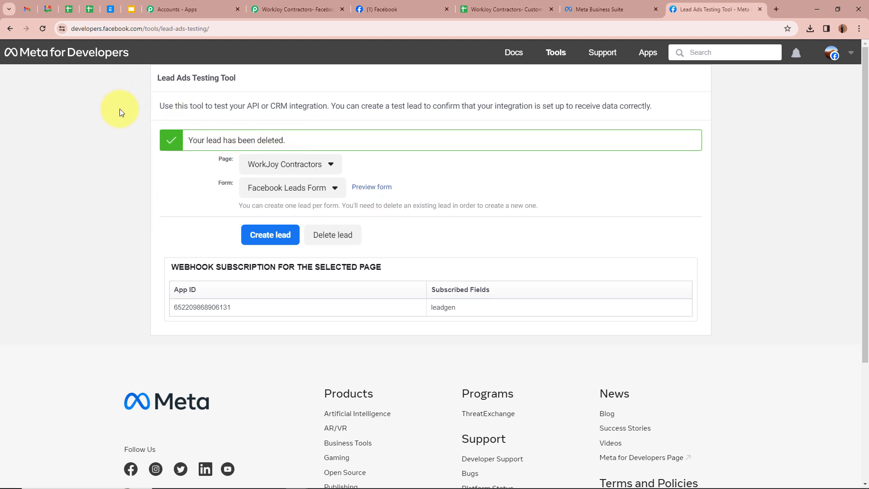
click(42, 29)
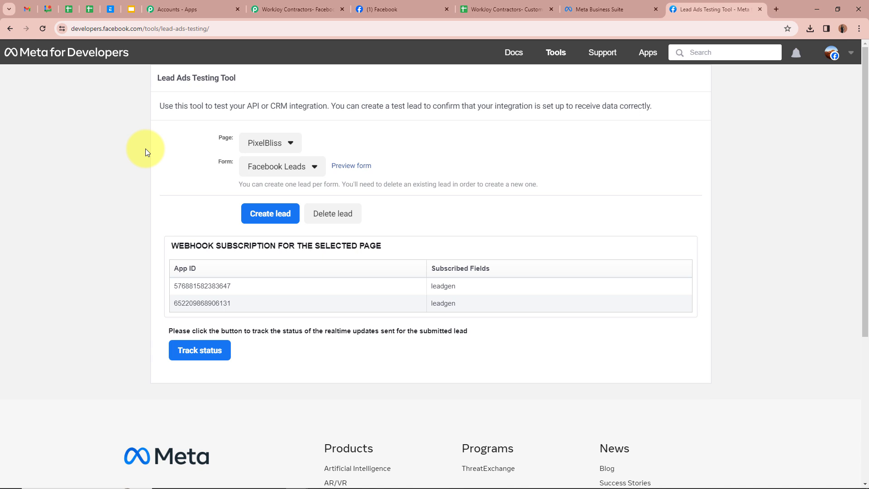
Select the WorkJoy Contractors page and the Facebook Leads Form in the Lead Ads Testing Tool
click(277, 145)
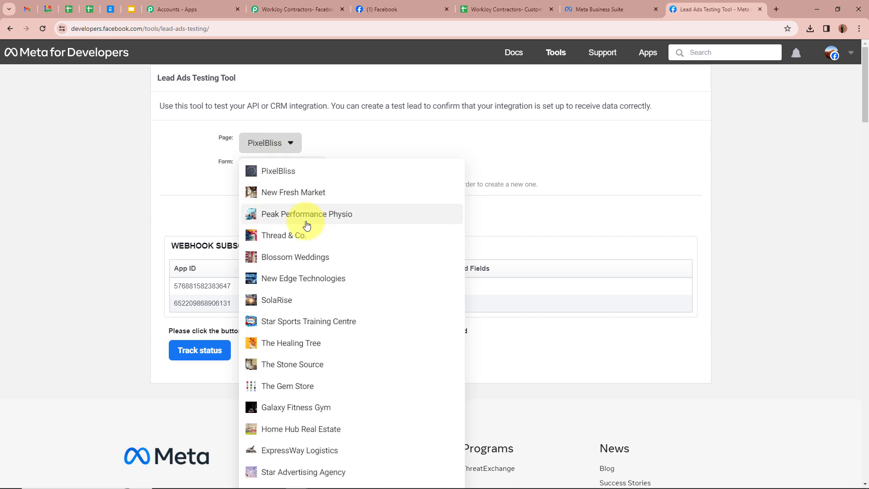
scroll(304, 222, down, 10)
click(294, 355)
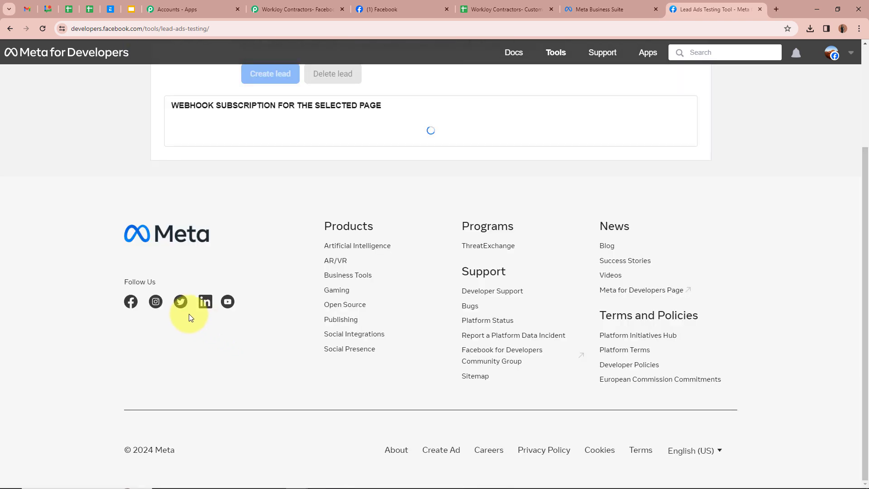
scroll(189, 314, up, 3)
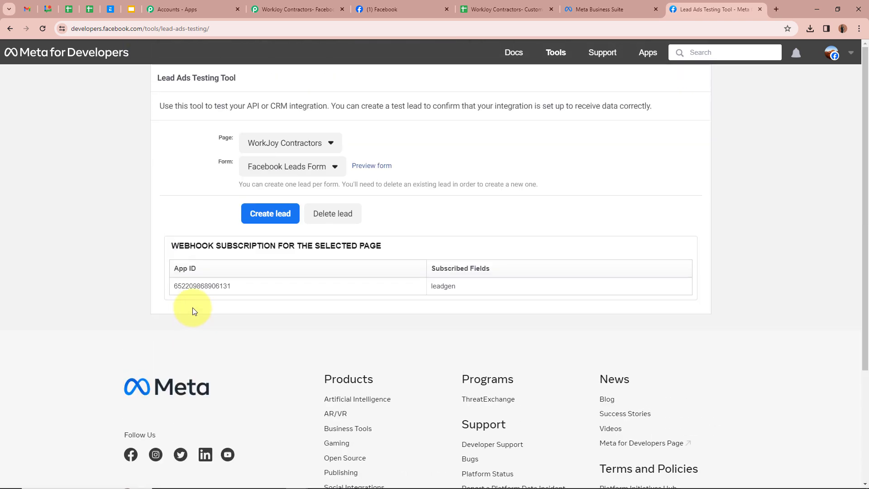
click(271, 170)
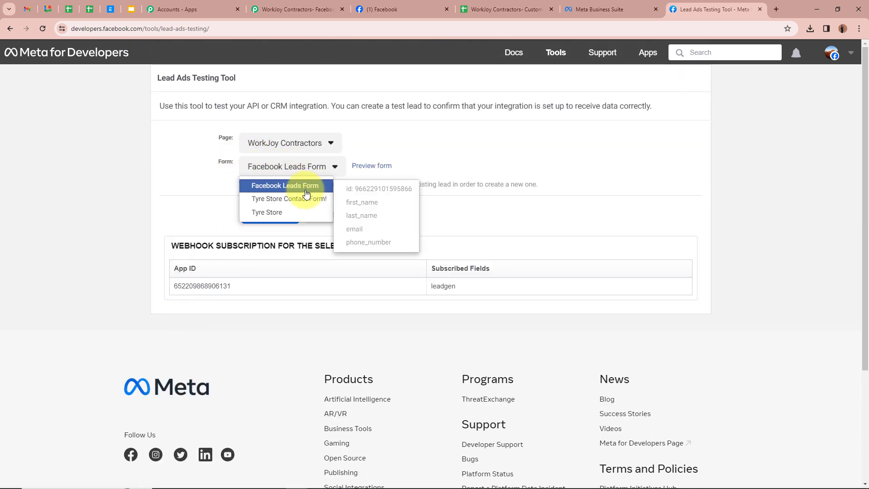
click(302, 186)
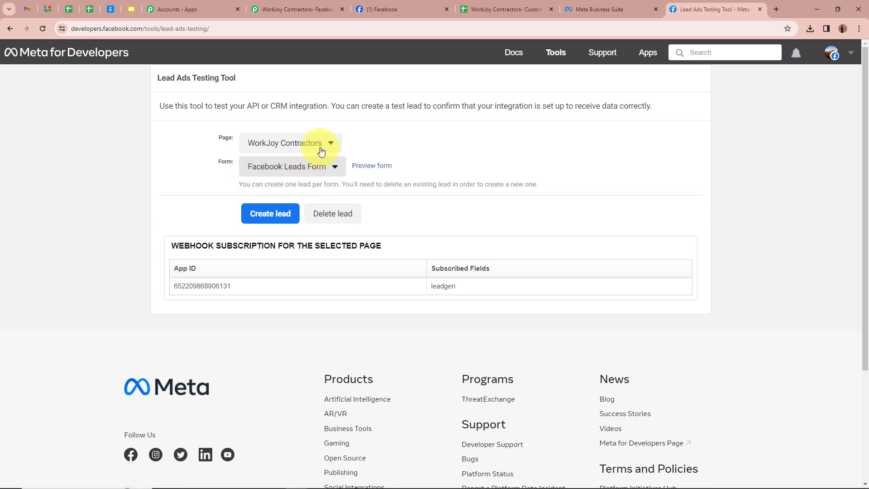
Preview the Facebook Leads Form and submit a new test lead through it
click(383, 168)
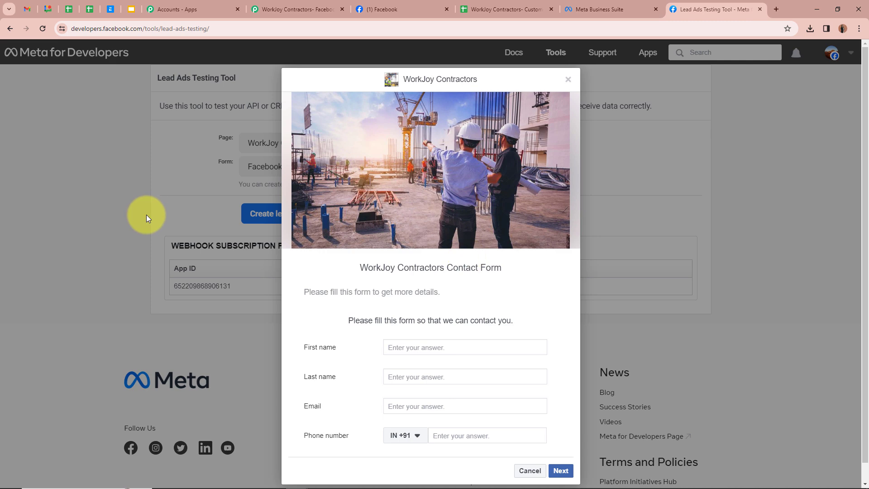
scroll(147, 216, down, 1)
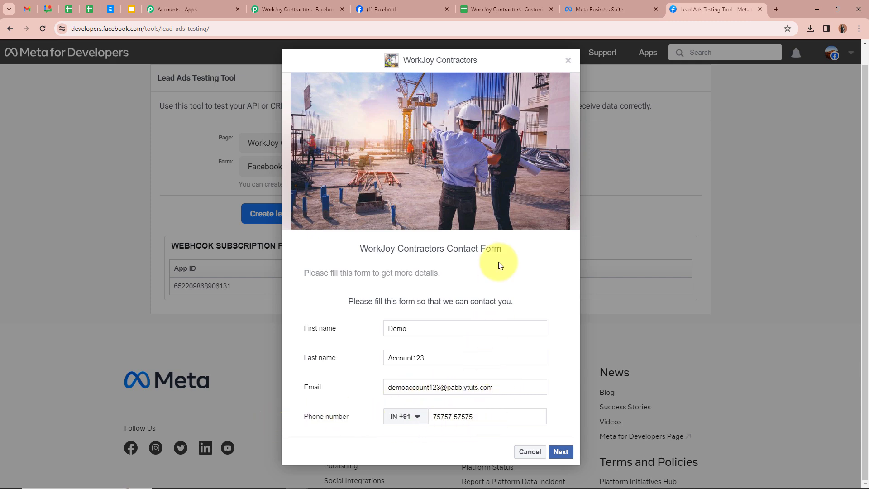
click(564, 451)
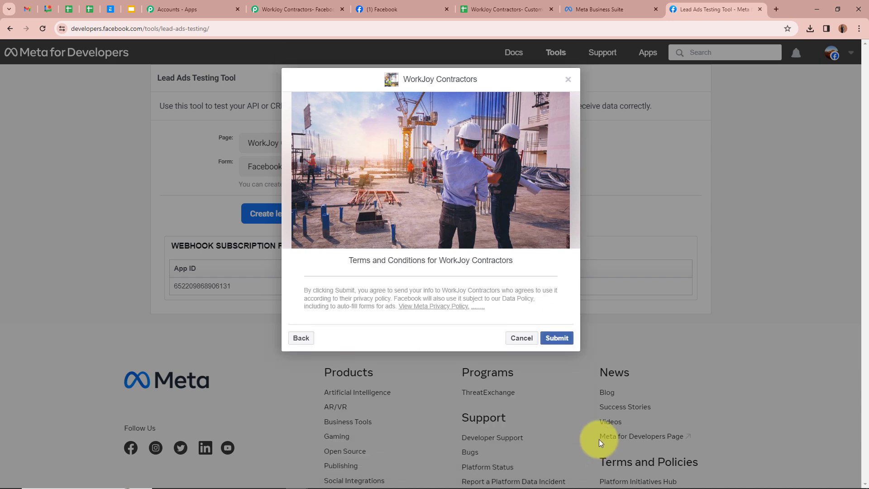
click(557, 337)
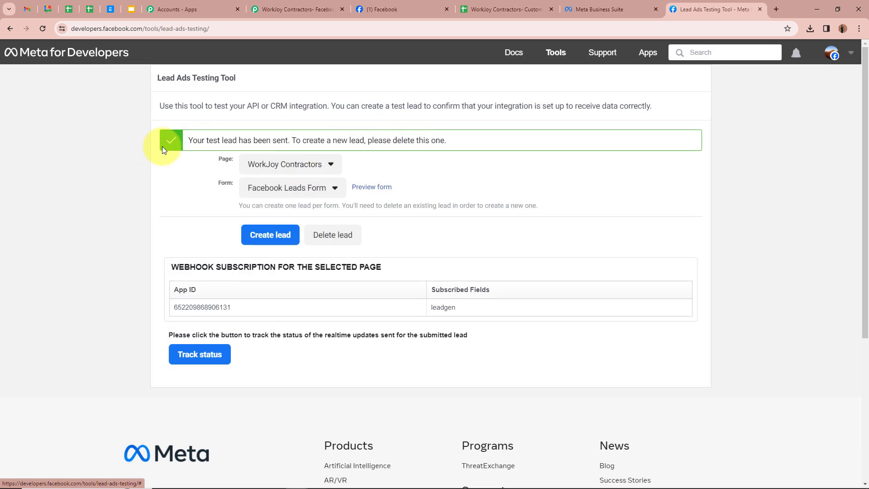
Widen the spreadsheet's Email column to fit the new lead's row and return to the Pabbly workflow
drag(189, 143, 250, 147)
click(148, 197)
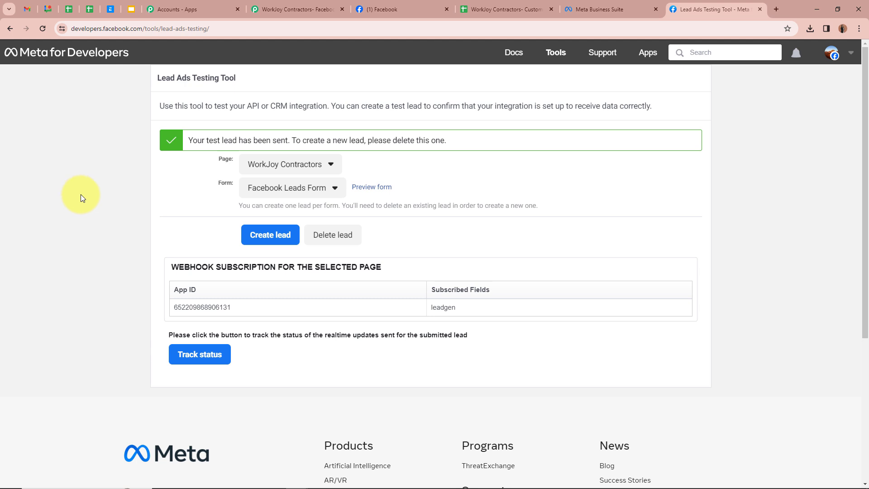
click(502, 9)
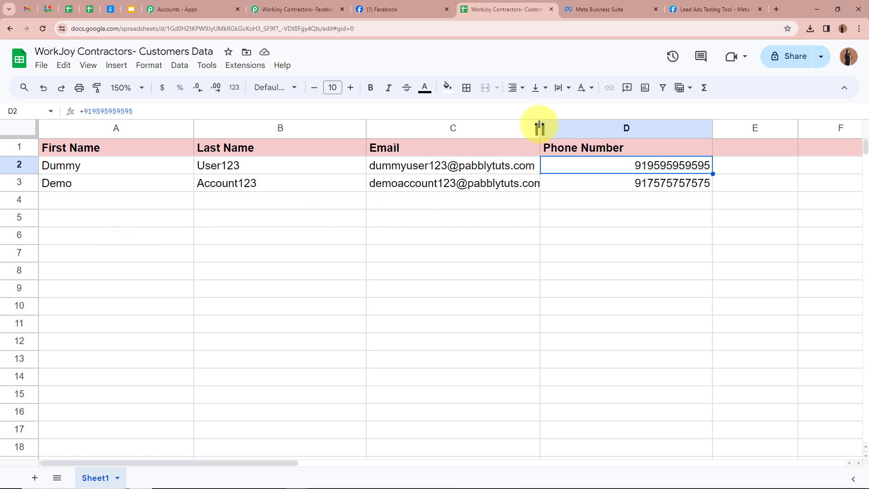
drag(539, 128, 572, 131)
click(94, 188)
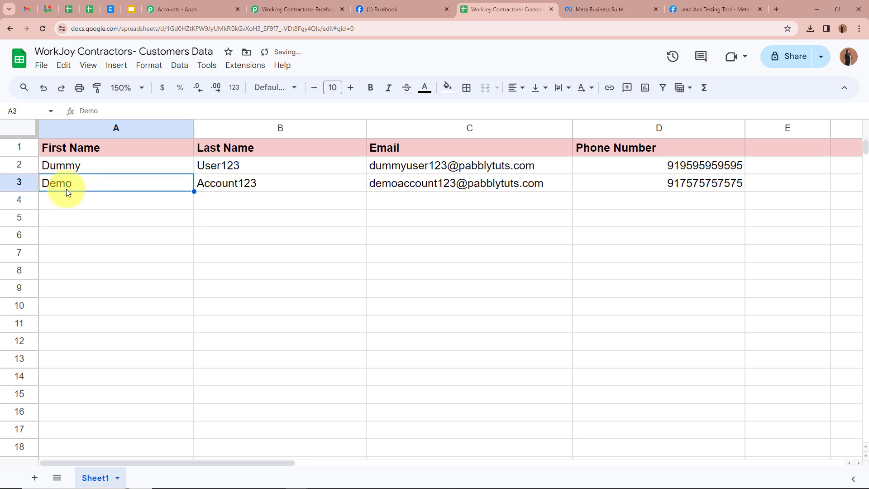
click(219, 188)
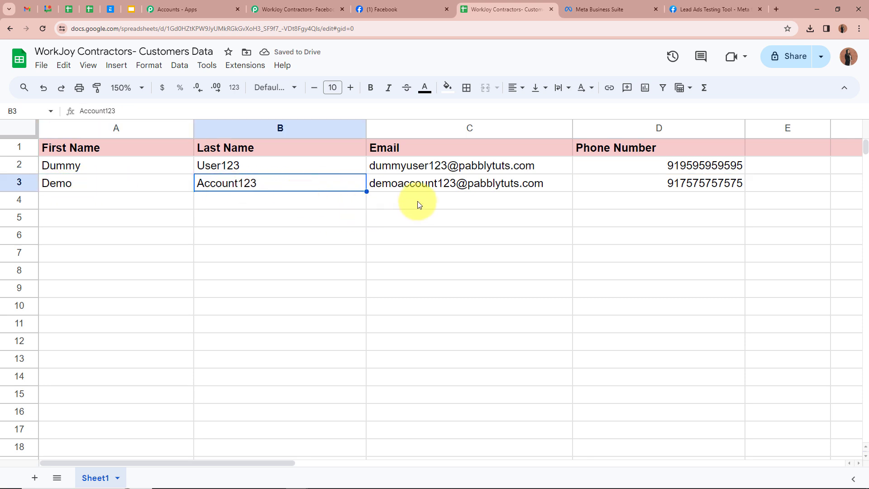
click(433, 201)
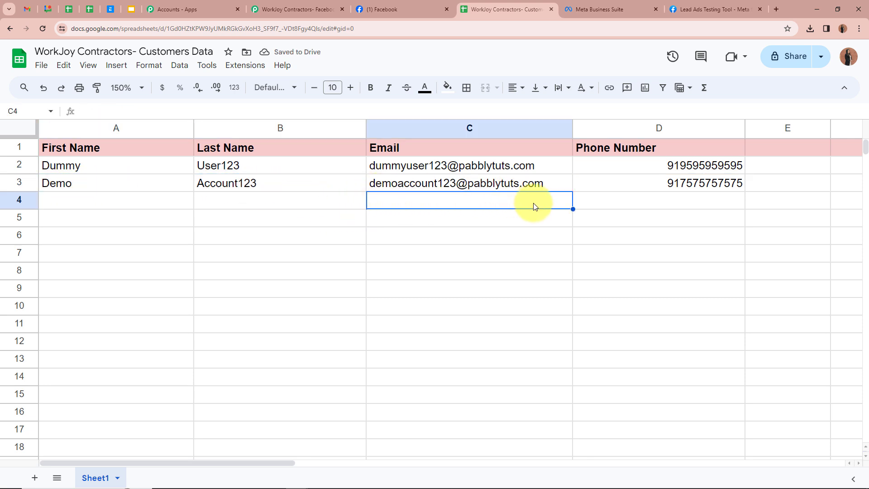
click(648, 183)
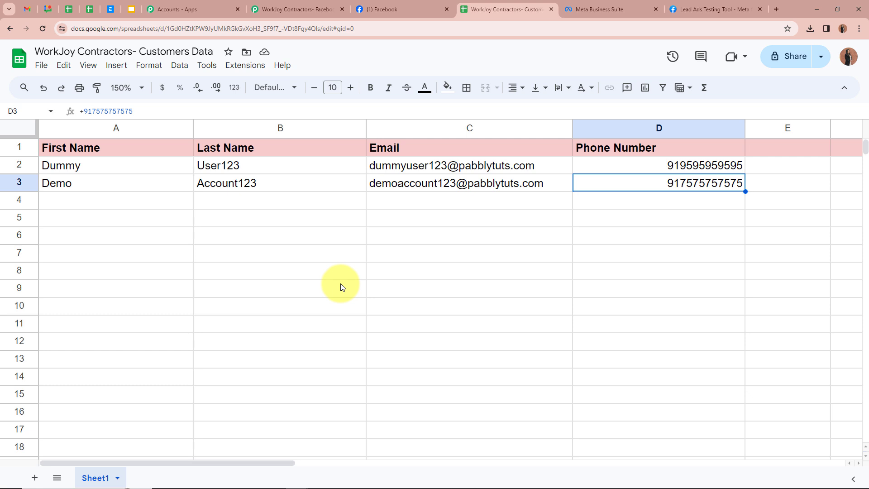
click(296, 8)
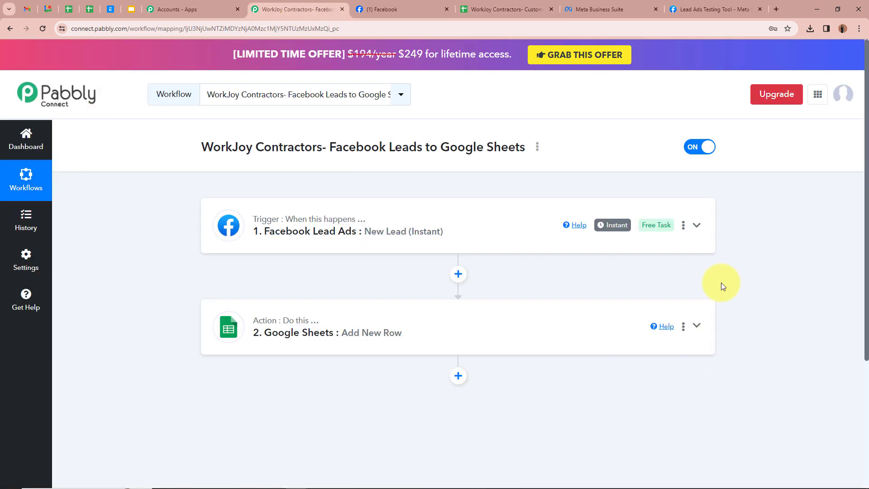